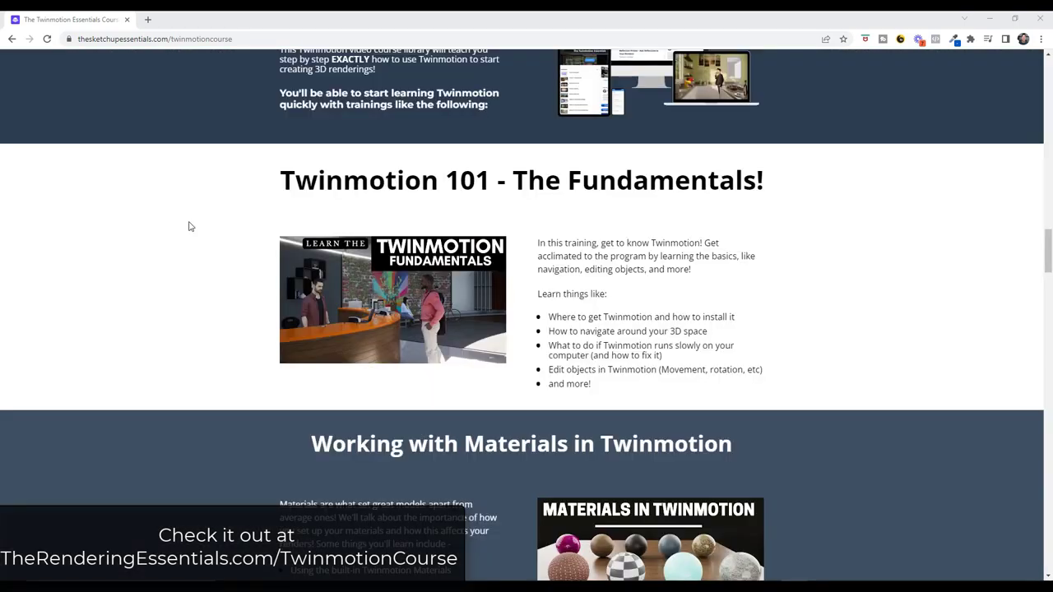
Step: Examine the course page's sections on Twinmotion fundamentals, materials, lighting and site editing tools
scroll(190, 224, "down", 7)
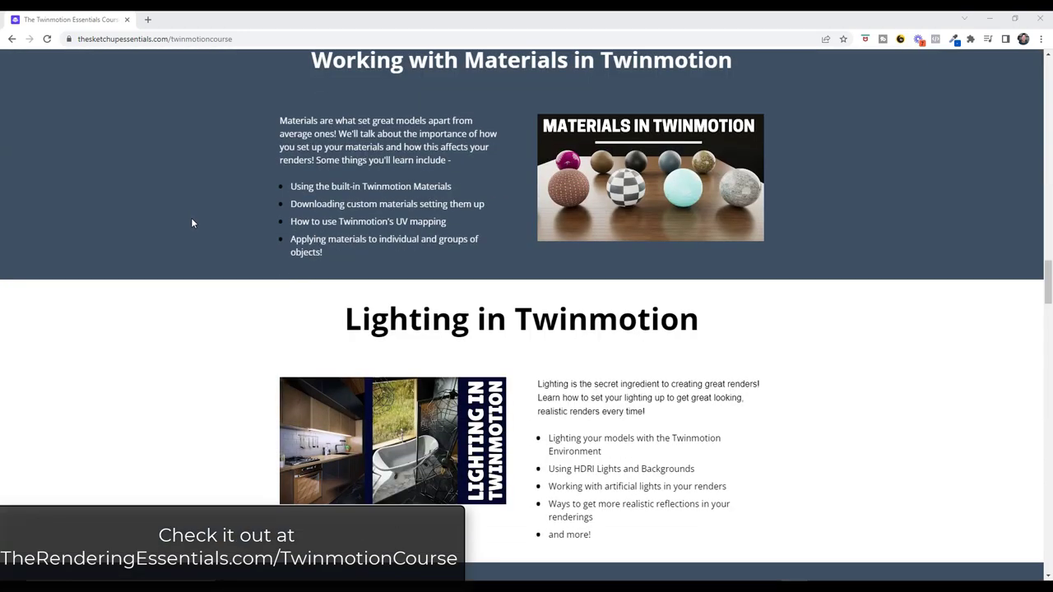
scroll(191, 222, "down", 2)
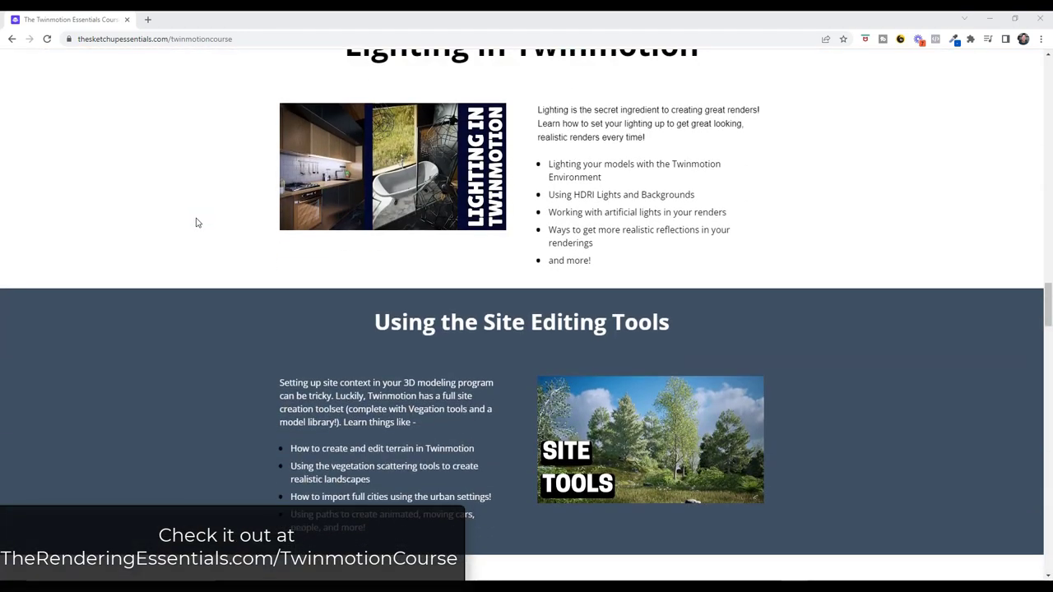
scroll(196, 223, "up", 6)
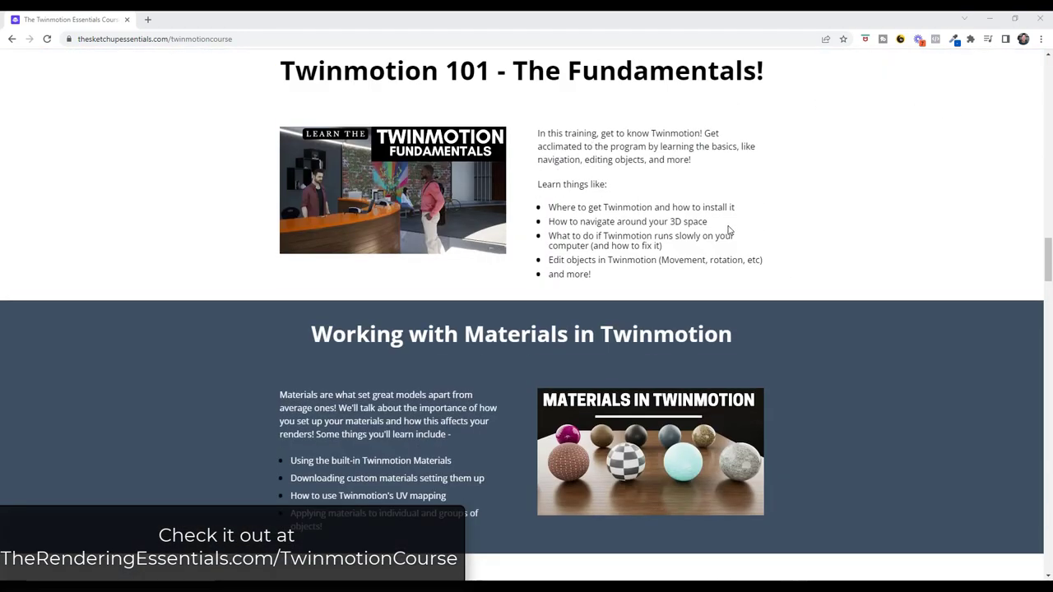
scroll(427, 285, "down", 5)
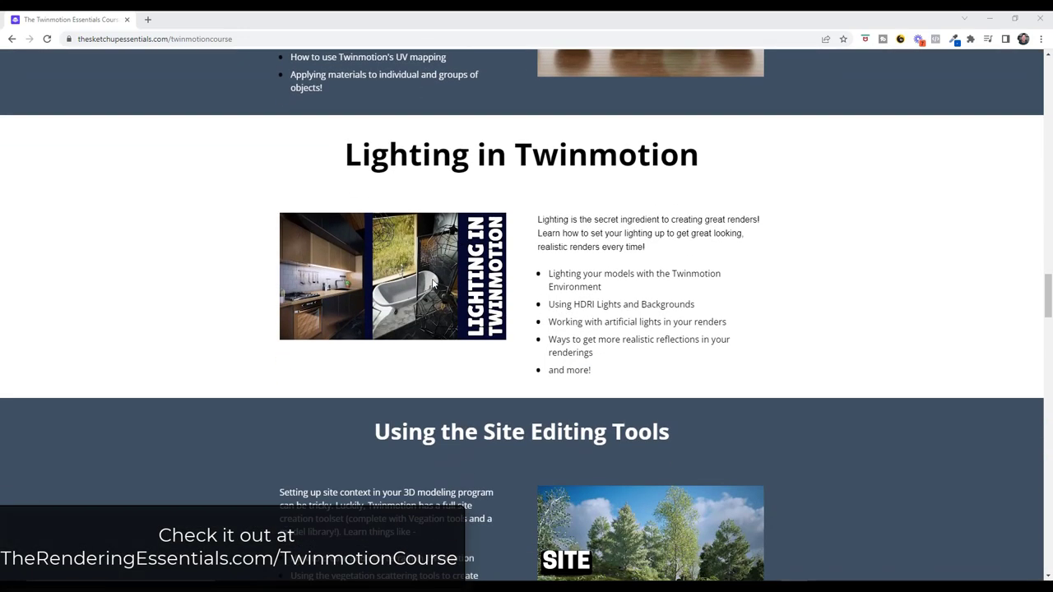
scroll(433, 283, "down", 5)
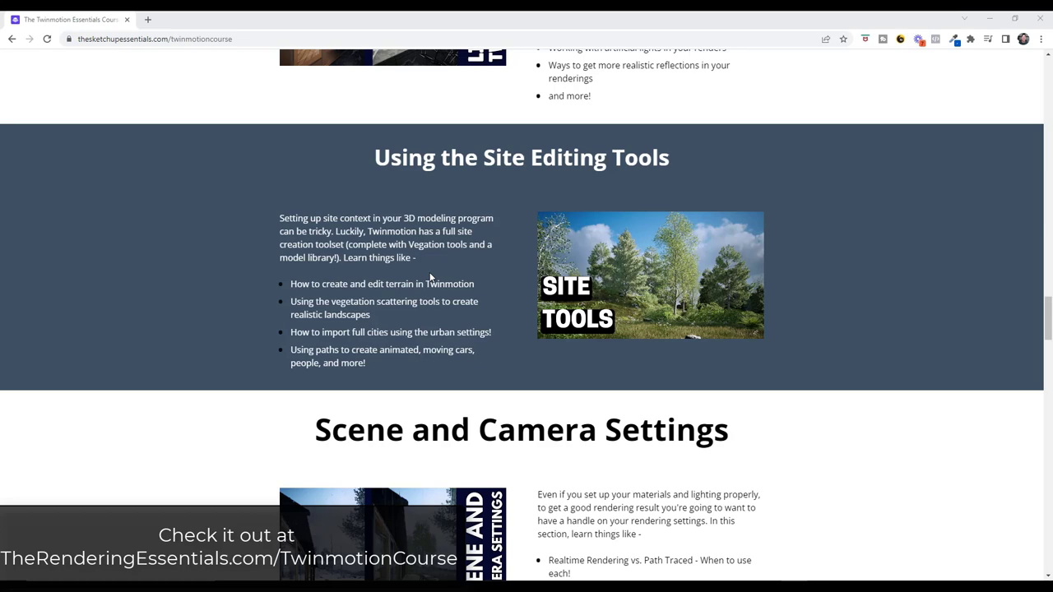
scroll(429, 278, "down", 5)
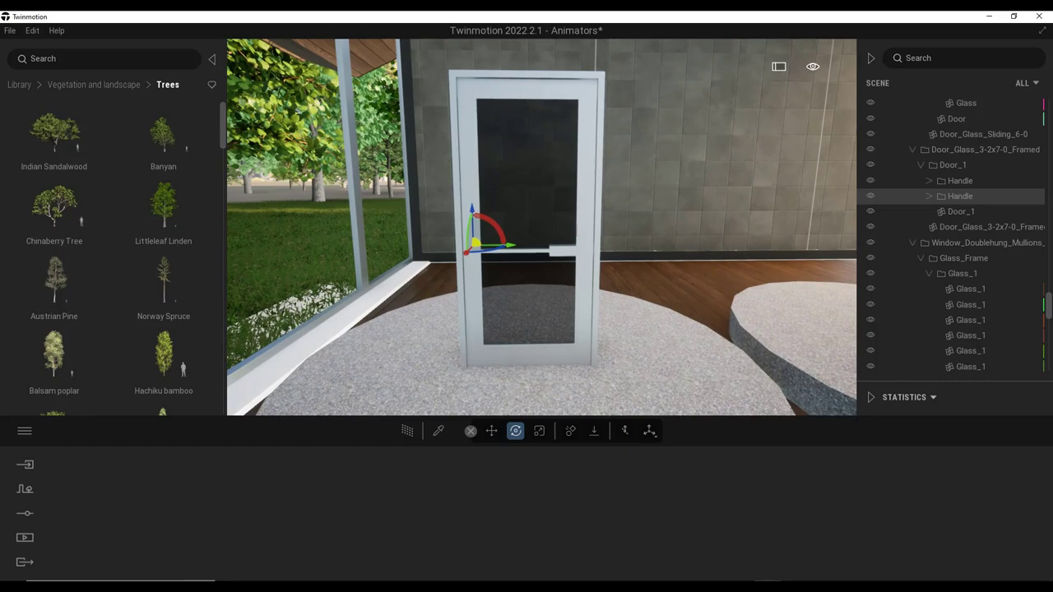
Step: Place a Rotator animator from the Animators library at the bottom hinge corner of the framed glass door
right_click_drag(538, 278, 517, 345)
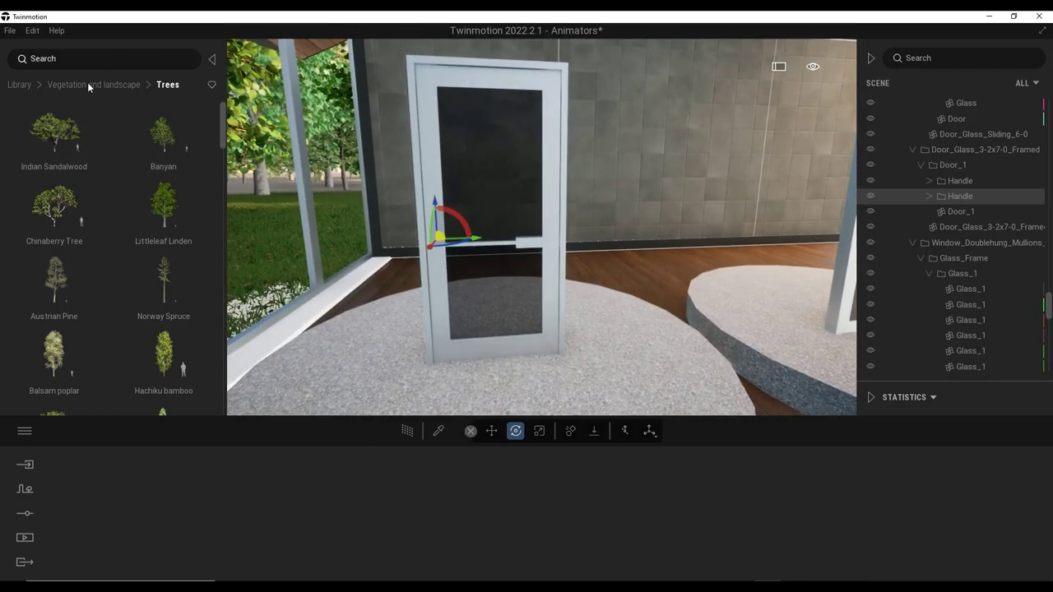
left_click(18, 84)
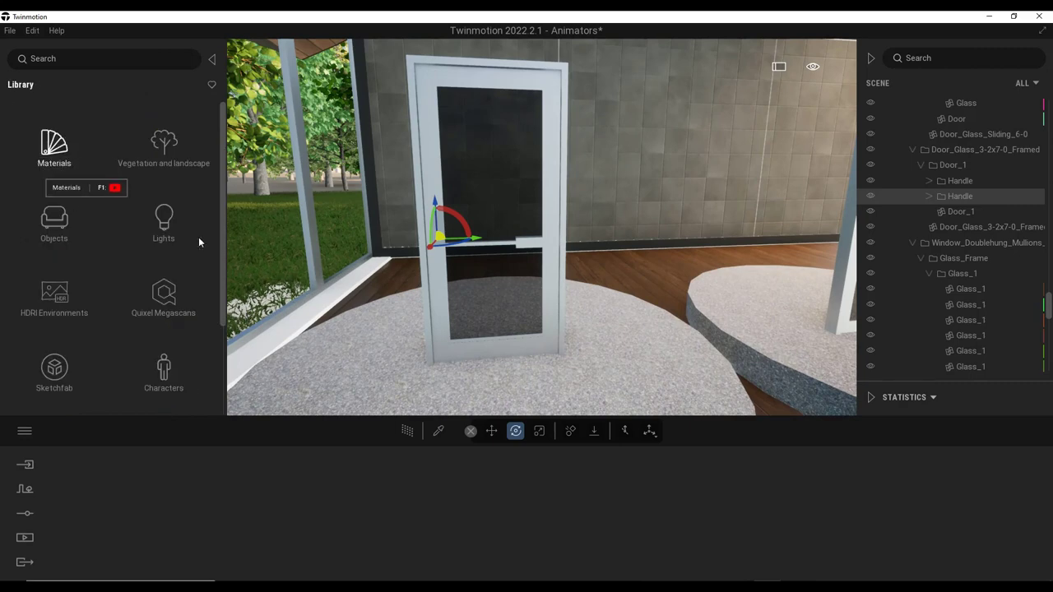
scroll(90, 289, "down", 2)
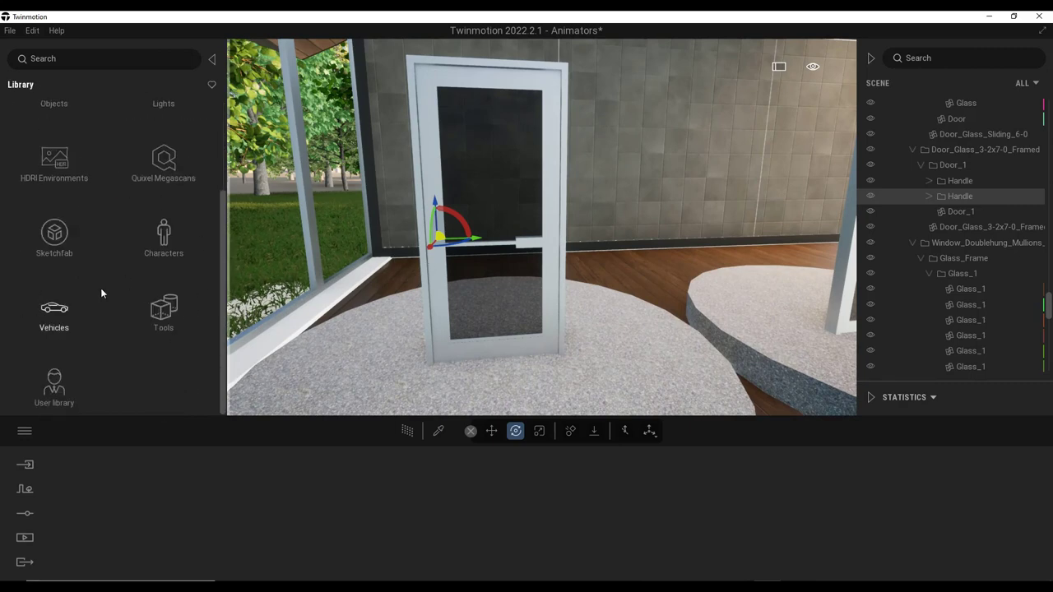
left_click(162, 312)
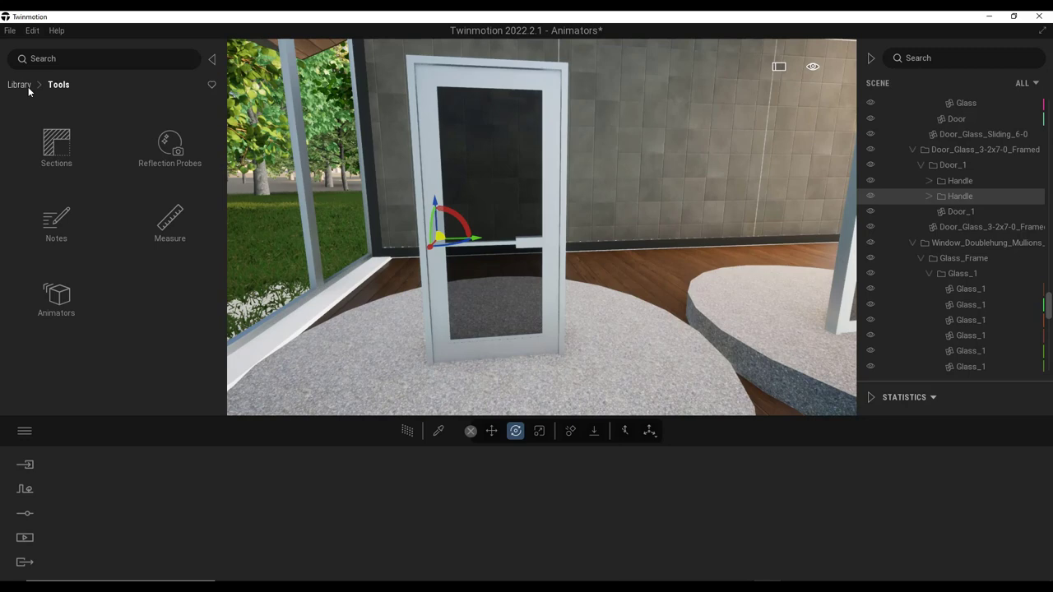
left_click(51, 292)
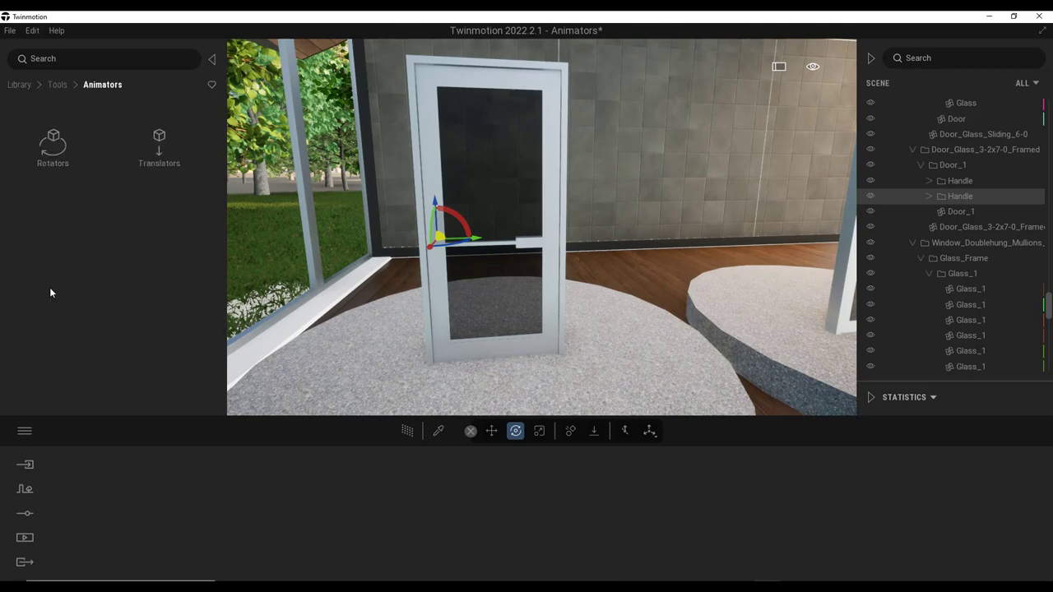
left_click(47, 151)
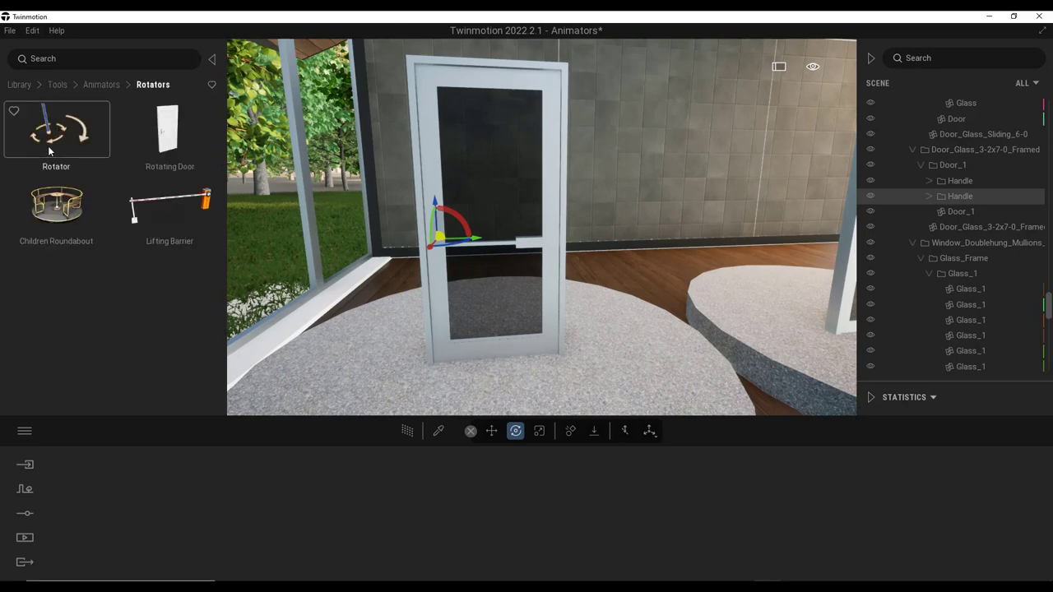
left_click_drag(58, 140, 435, 370)
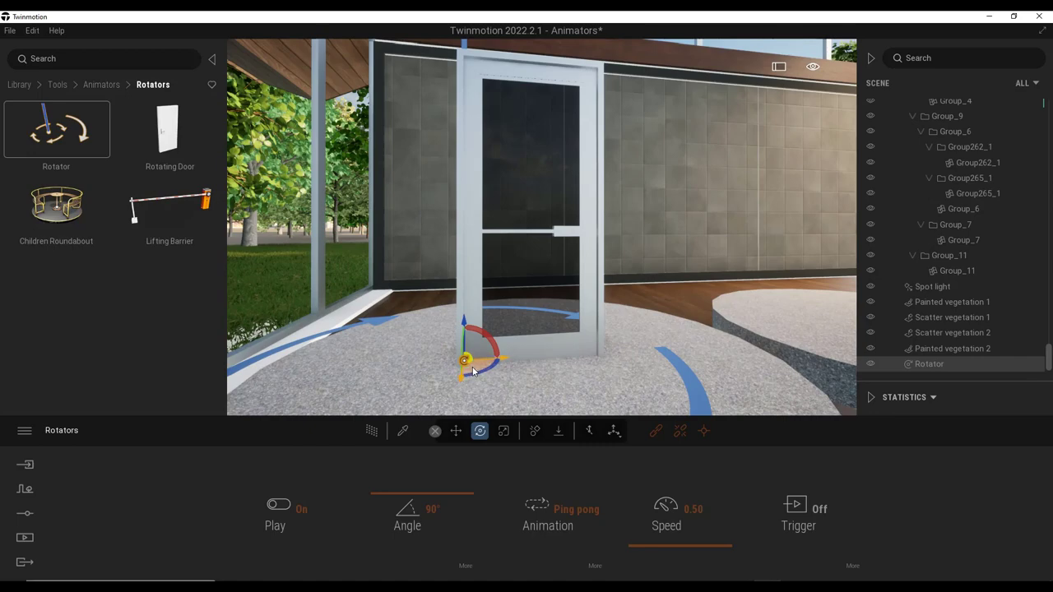
Step: Link the glass door leaf to the rotator and turn on the rotator's playback
right_click_drag(472, 372, 482, 364)
left_click(482, 380)
scroll(483, 381, "up", 6)
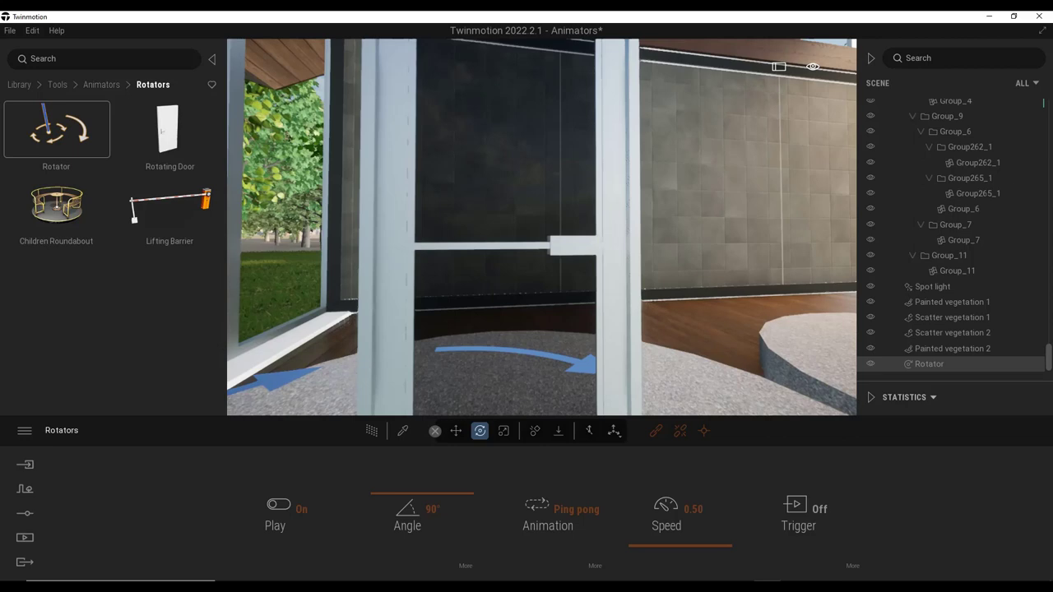
scroll(531, 389, "down", 6)
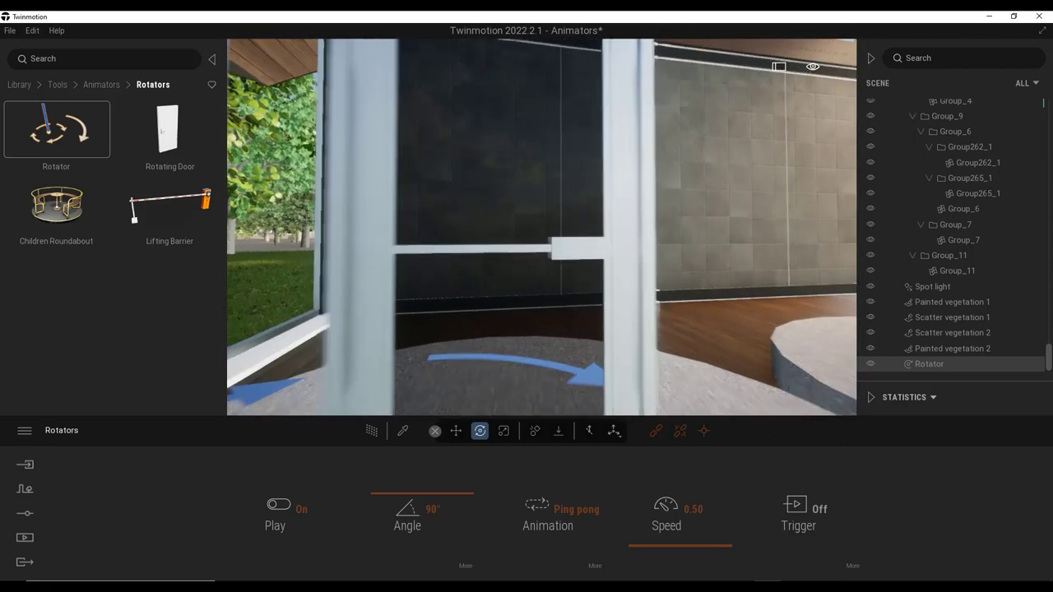
right_click_drag(521, 372, 531, 388)
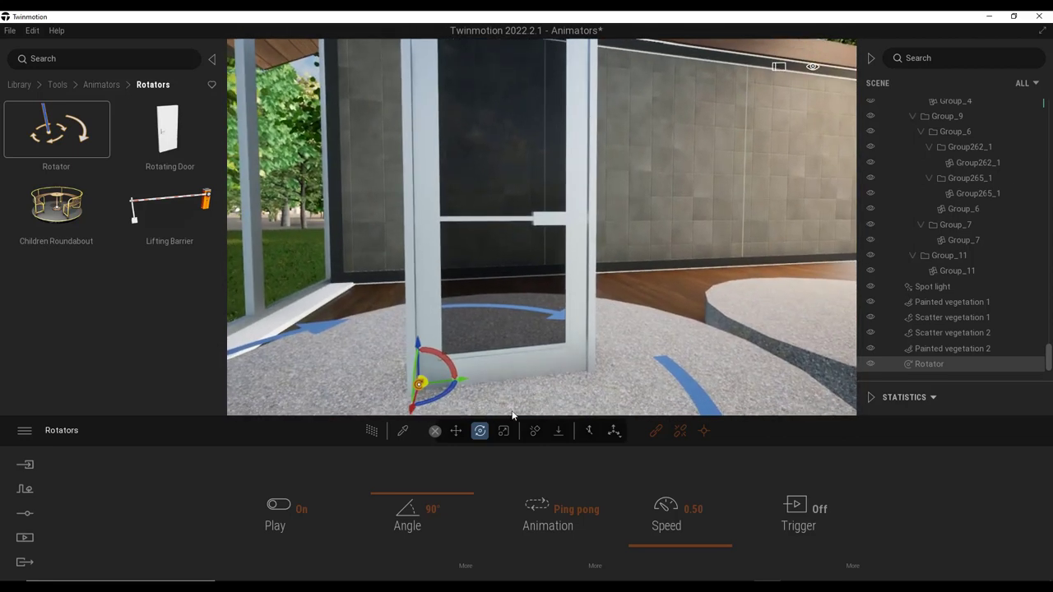
left_click(657, 433)
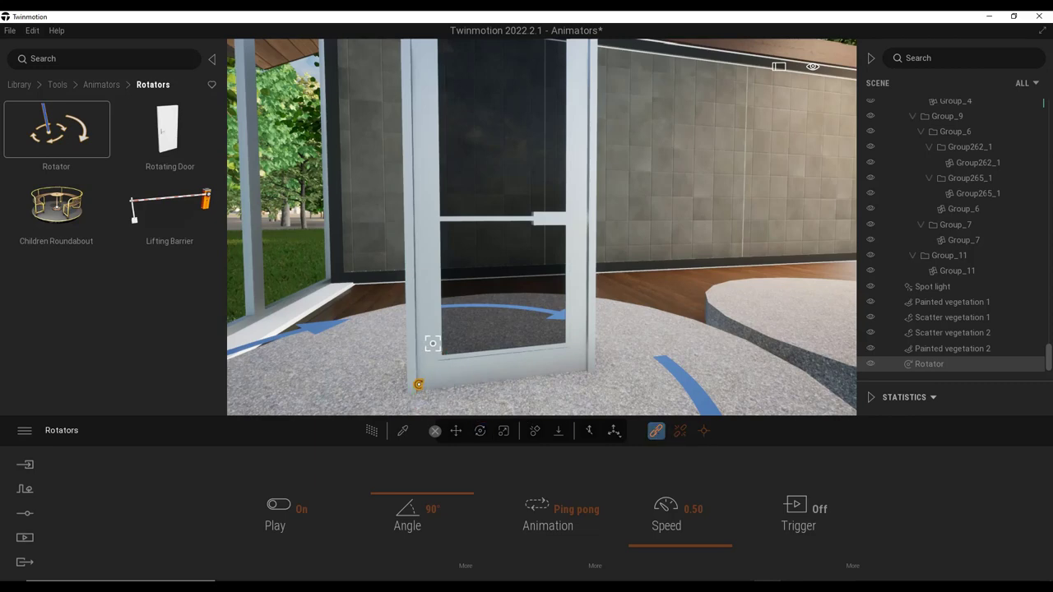
left_click(433, 344)
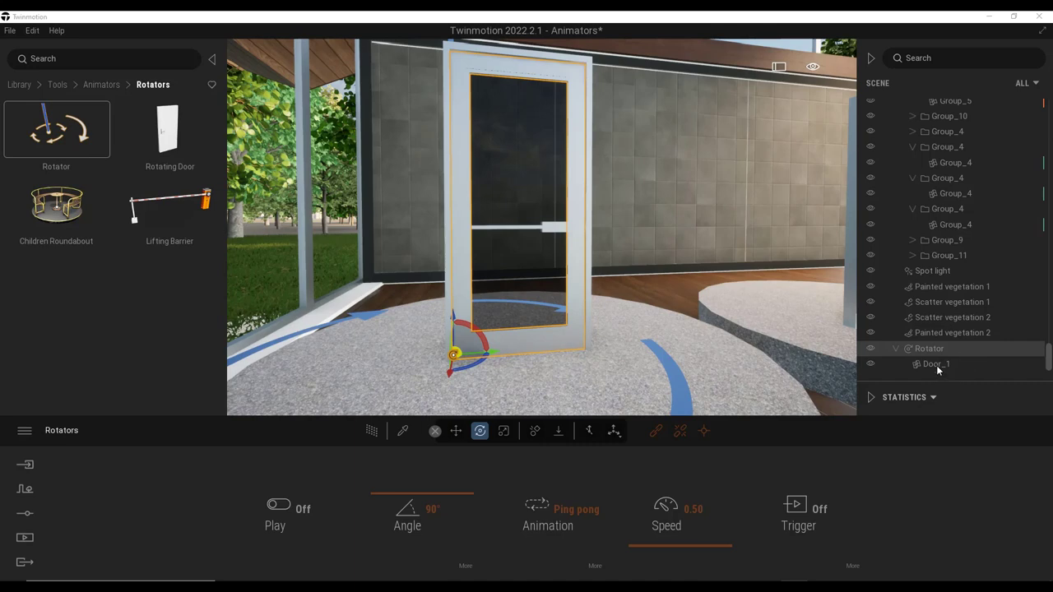
left_click(545, 229)
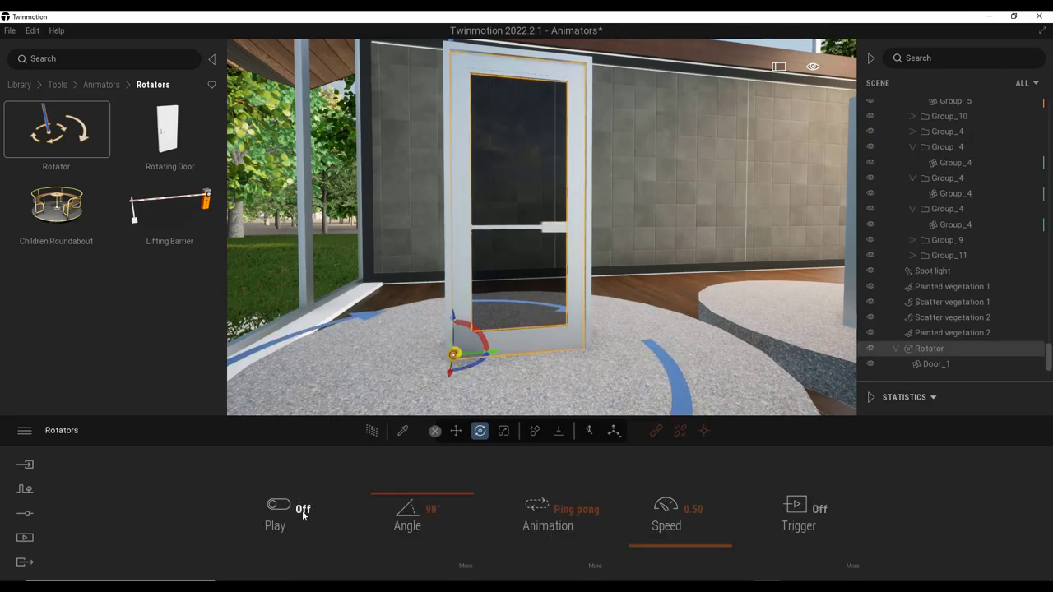
left_click(302, 510)
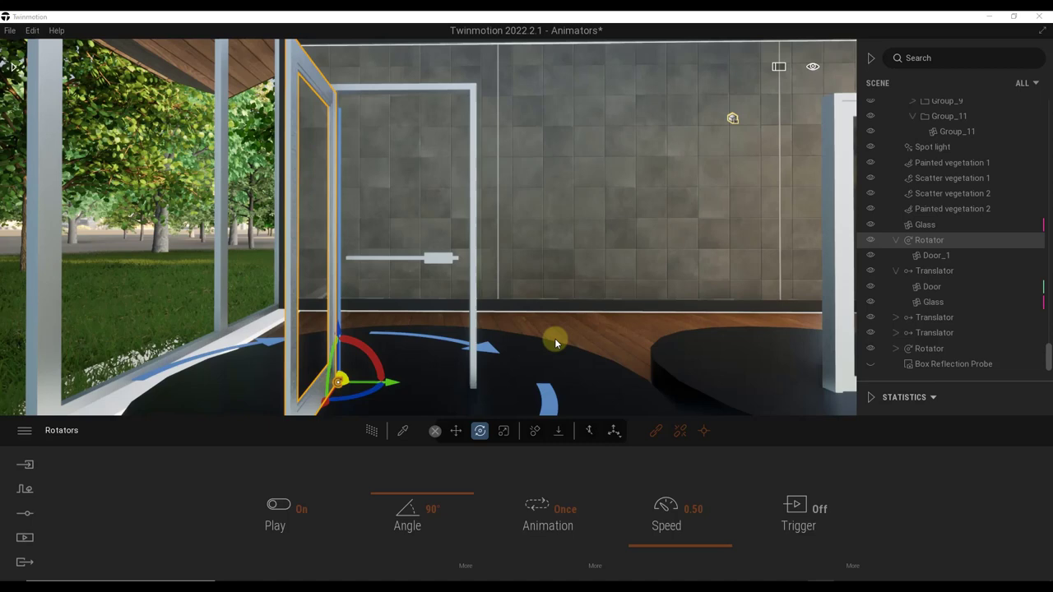
Step: Link both door handles to the rotator and set its animation mode to Ping pong
left_click(656, 431)
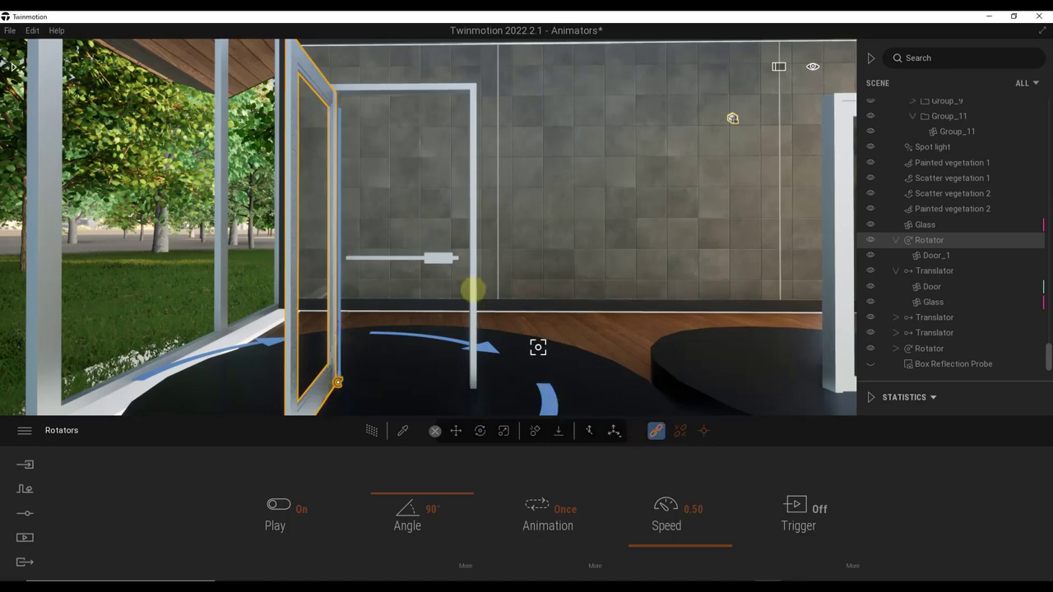
left_click(435, 258)
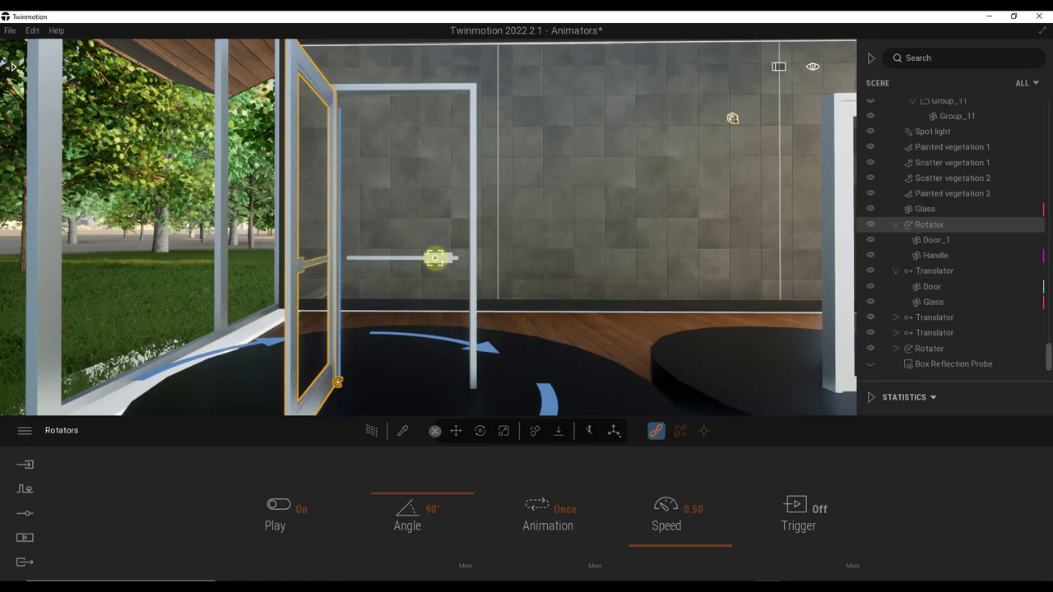
left_click(434, 259)
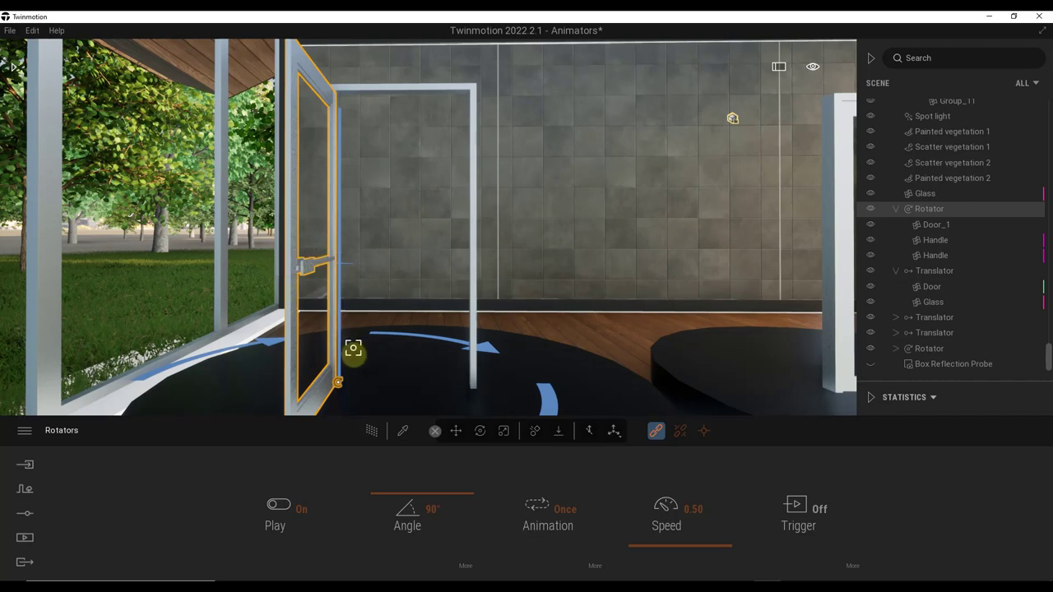
left_click(562, 512)
left_click(546, 445)
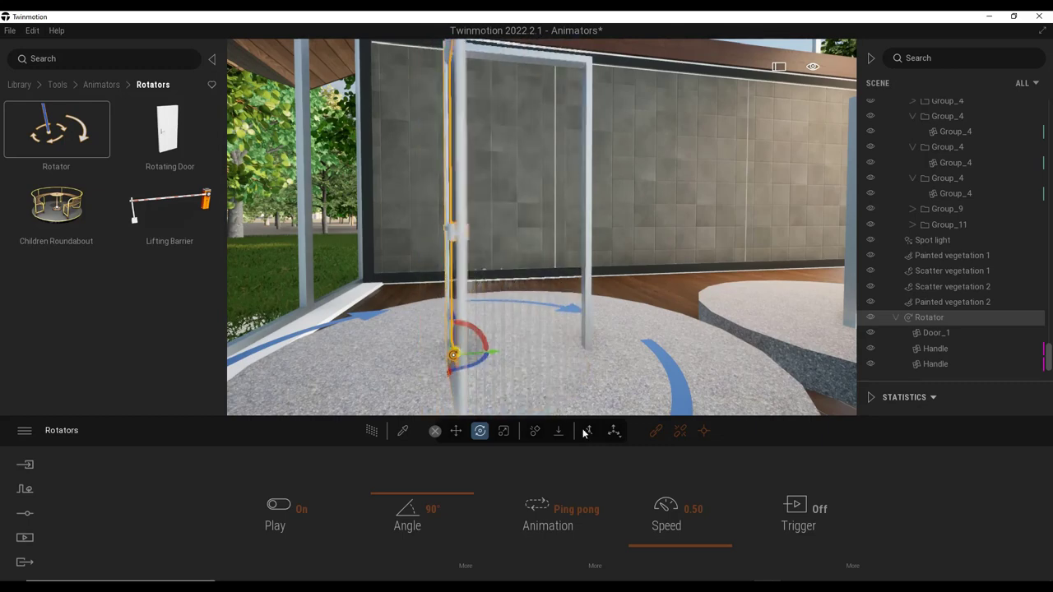
Step: Set the rotator's speed to 0.20 and its animation mode to Once
left_click_drag(672, 539, 675, 553)
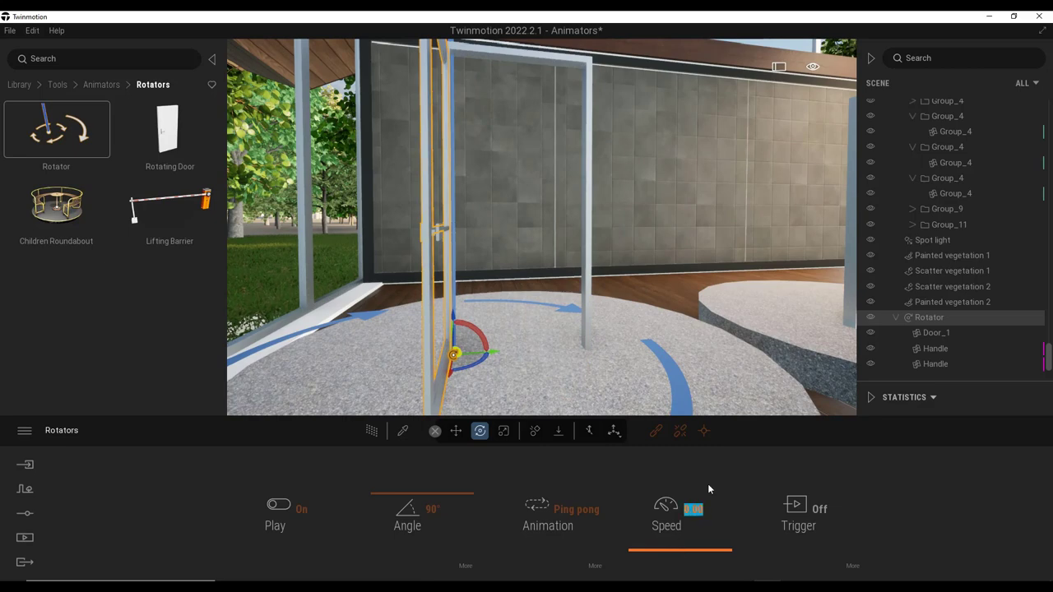
type(".5")
key("Return")
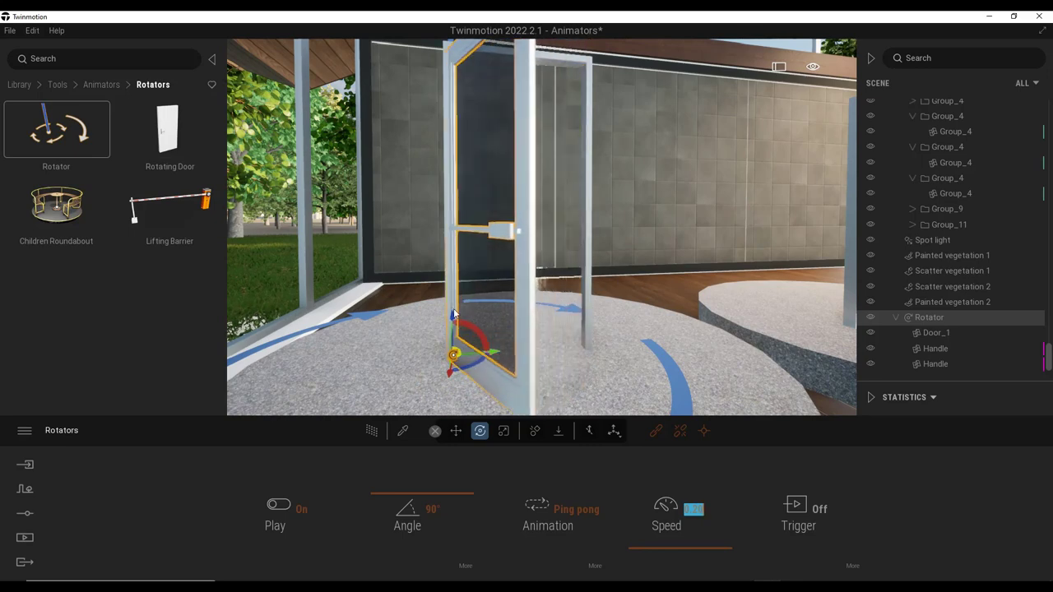
left_click(403, 310)
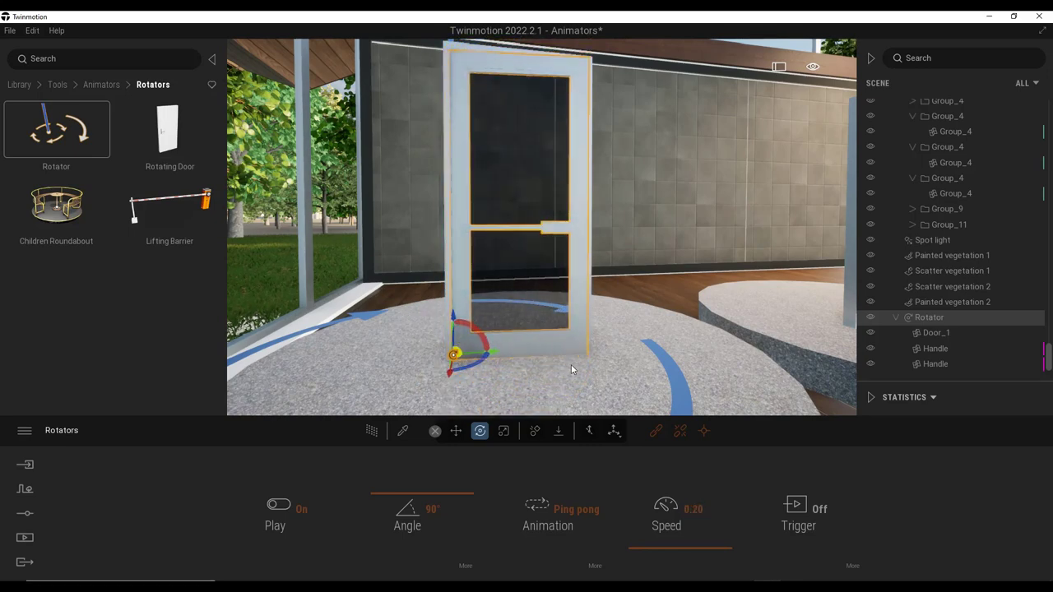
left_click(573, 510)
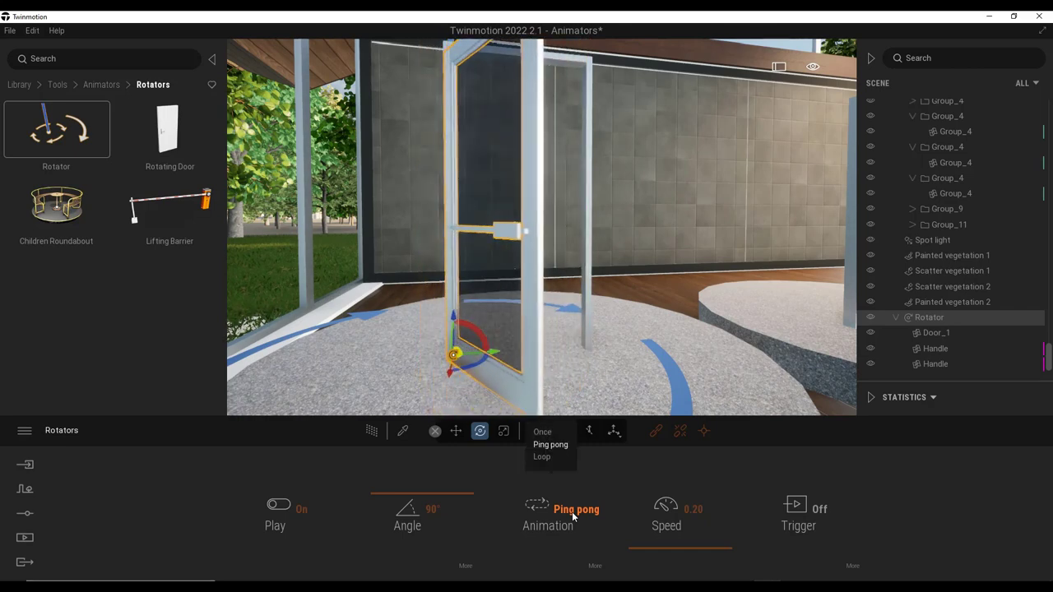
left_click(542, 432)
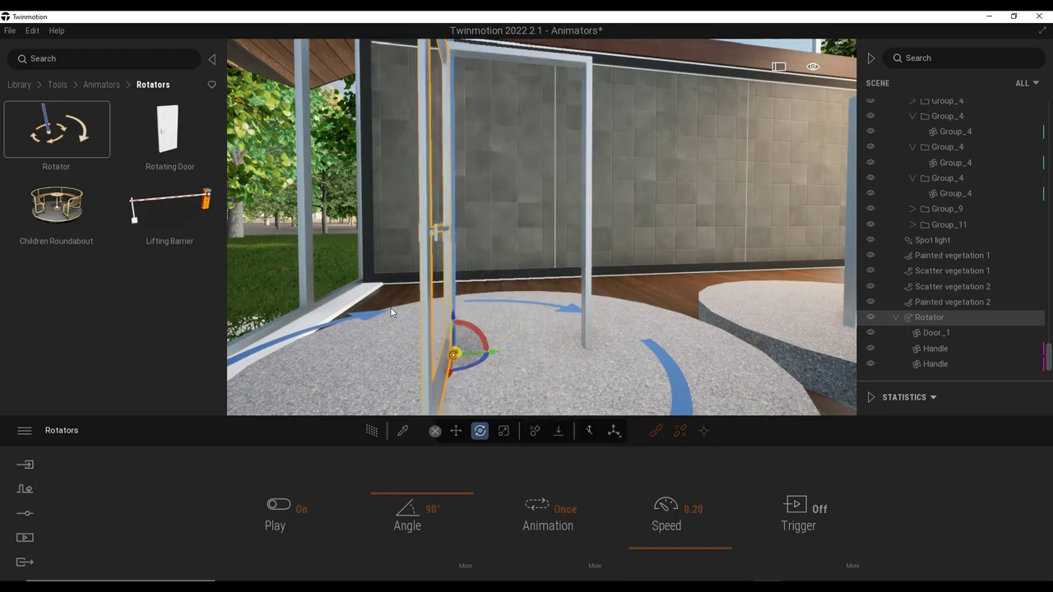
Step: Set the rotator's angle to -90° so the door swings in the opposite direction
key("s")
right_click_drag(530, 277, 501, 276)
left_click_drag(432, 284, 415, 284)
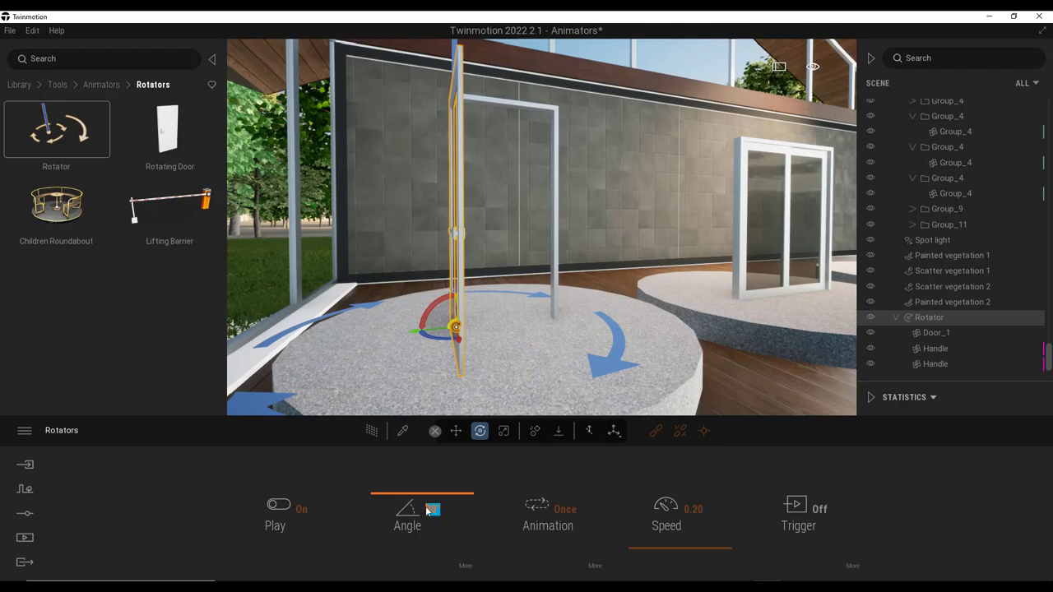
type("90")
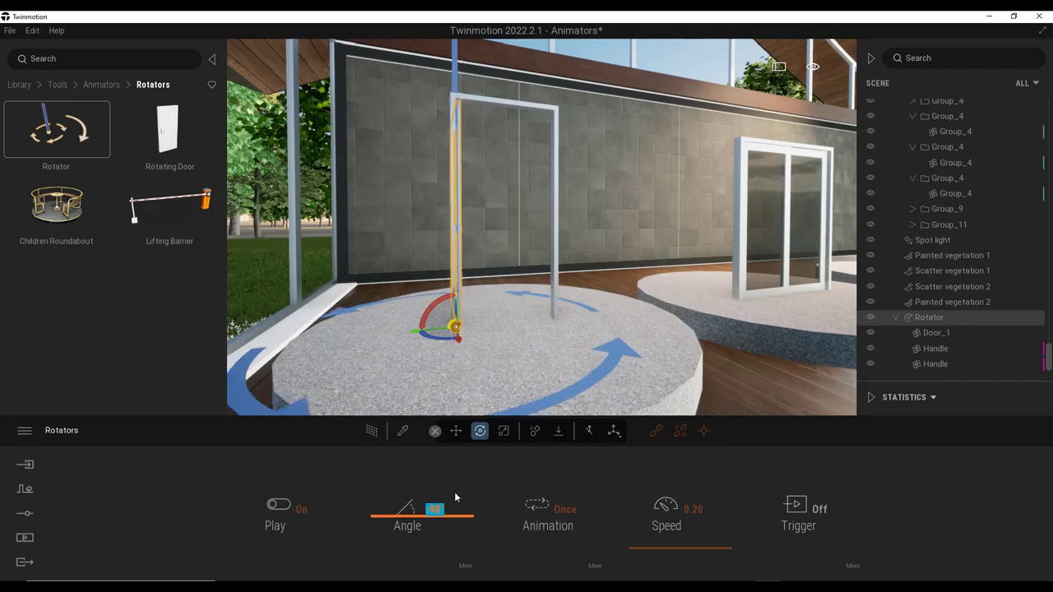
Step: Turn on the door rotator's trigger and open its detailed trigger settings
right_click_drag(615, 251, 567, 249)
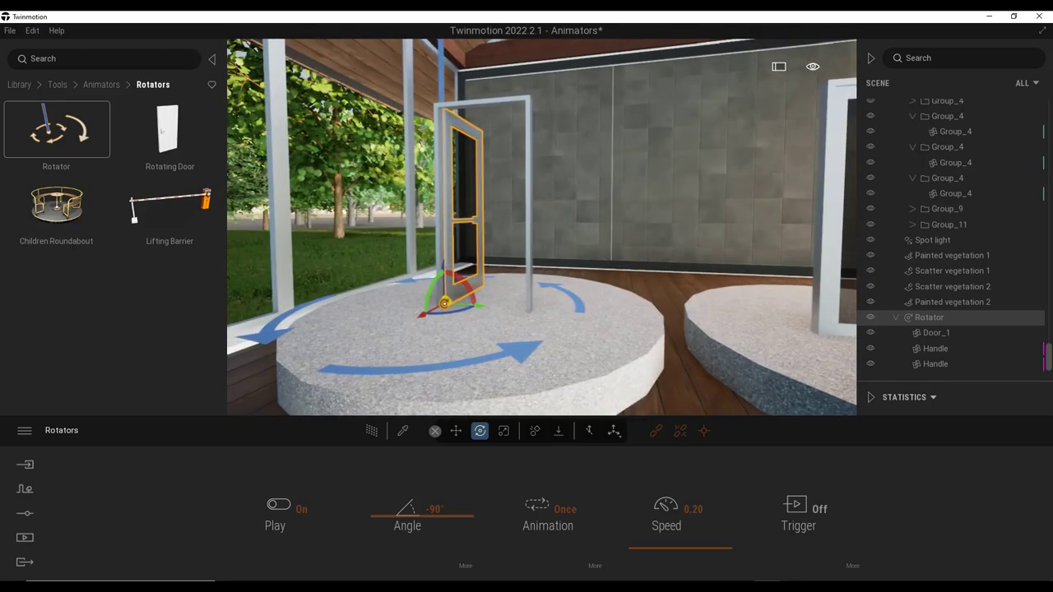
scroll(541, 227, "up", 3)
scroll(541, 227, "down", 2)
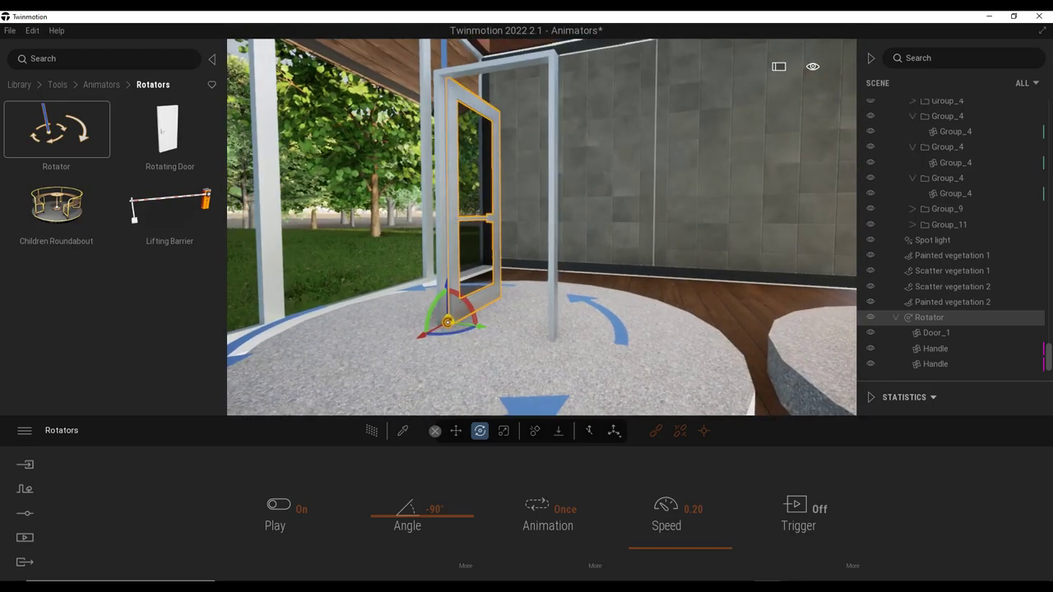
right_click_drag(567, 250, 600, 241)
scroll(541, 227, "down", 1)
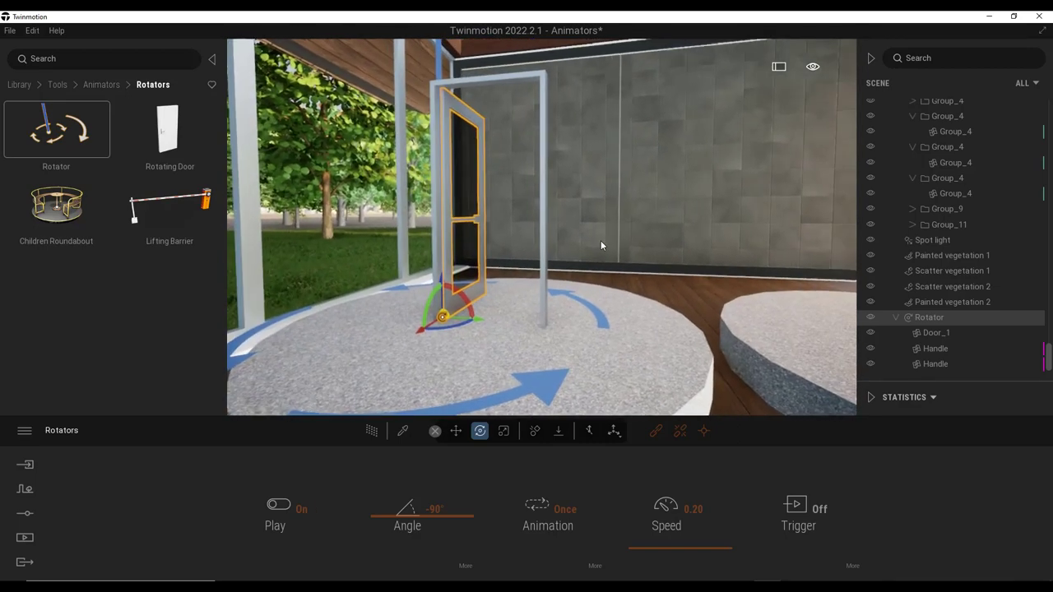
left_click(818, 512)
left_click(838, 564)
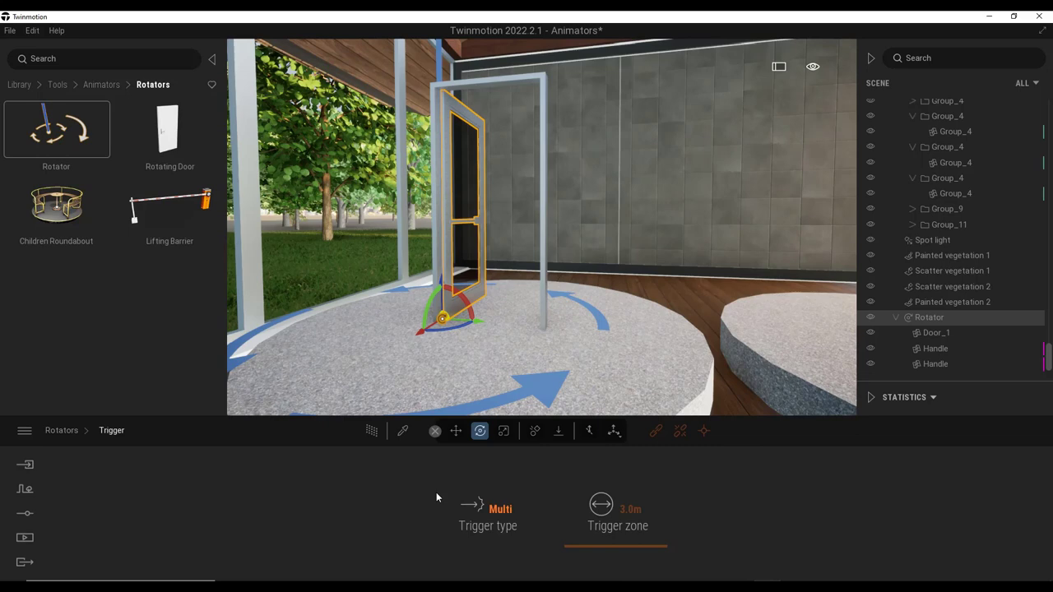
Step: Restrict the door rotator's trigger type to Camera only, excluding pedestrians, vehicles and bicycles, and custom path actors
left_click(500, 510)
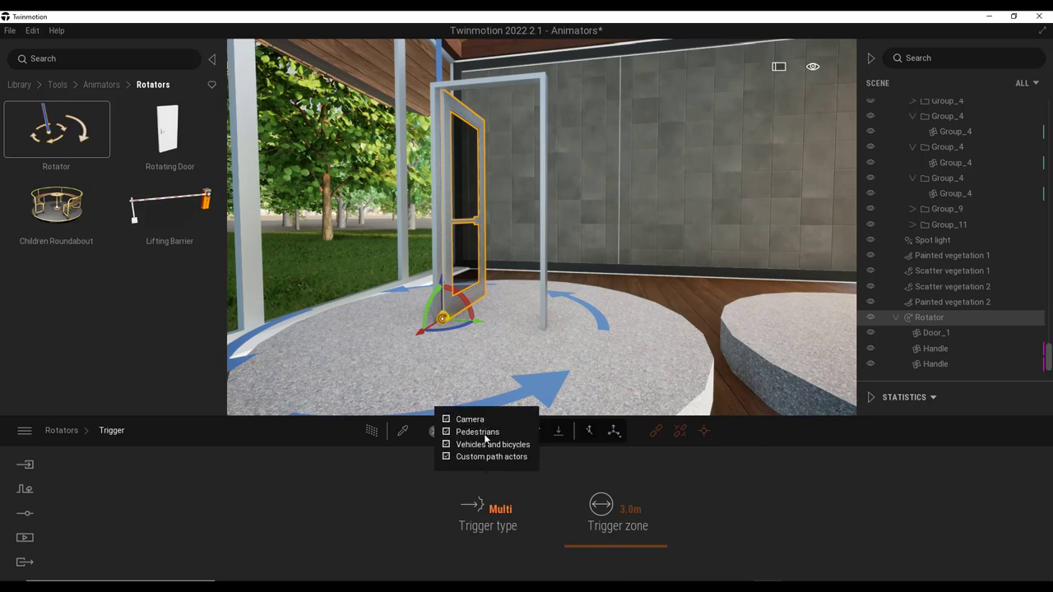
left_click(447, 445)
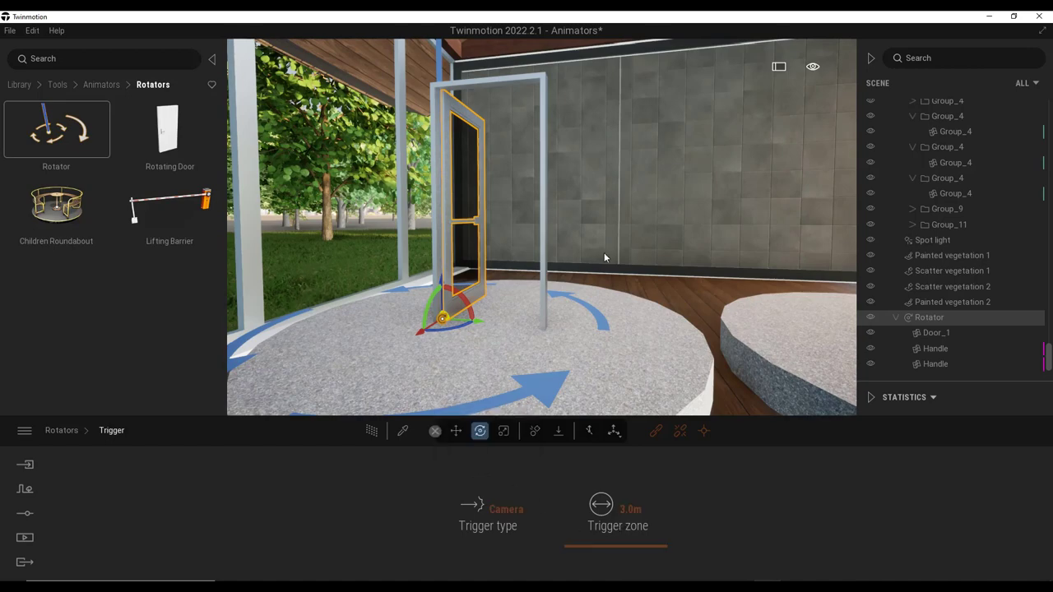
right_click_drag(604, 252, 620, 254)
key("s")
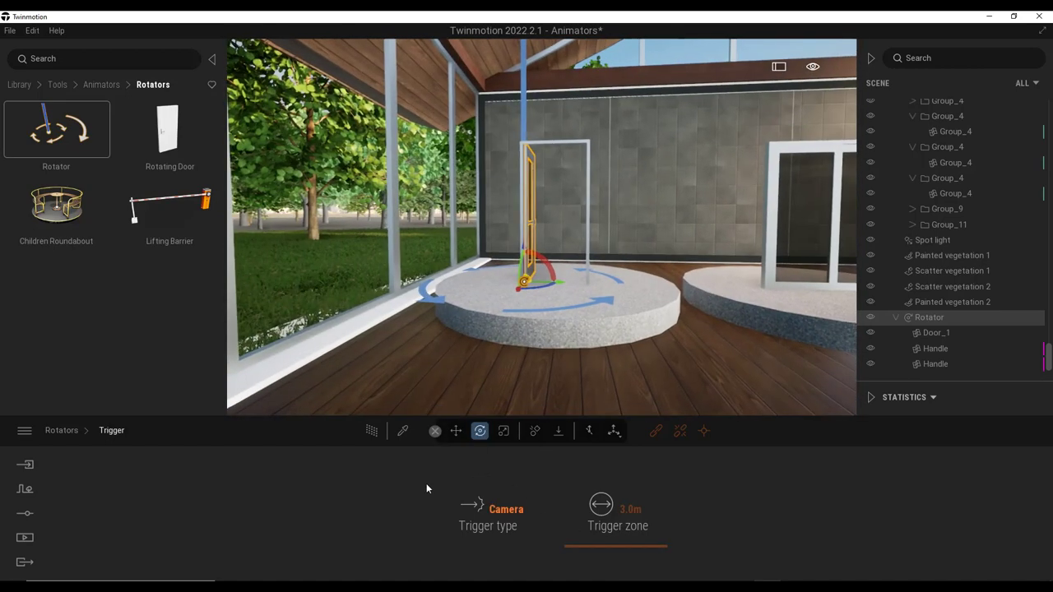
Step: Set the door rotator's trigger zone to 1.0 m
left_click(65, 432)
scroll(663, 257, "down", 5)
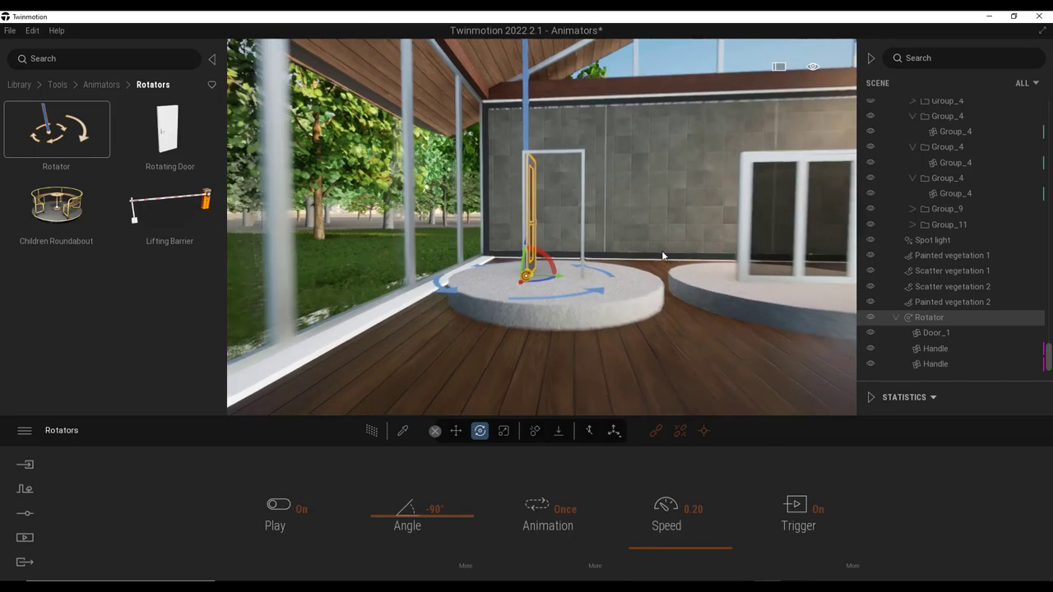
left_click(852, 566)
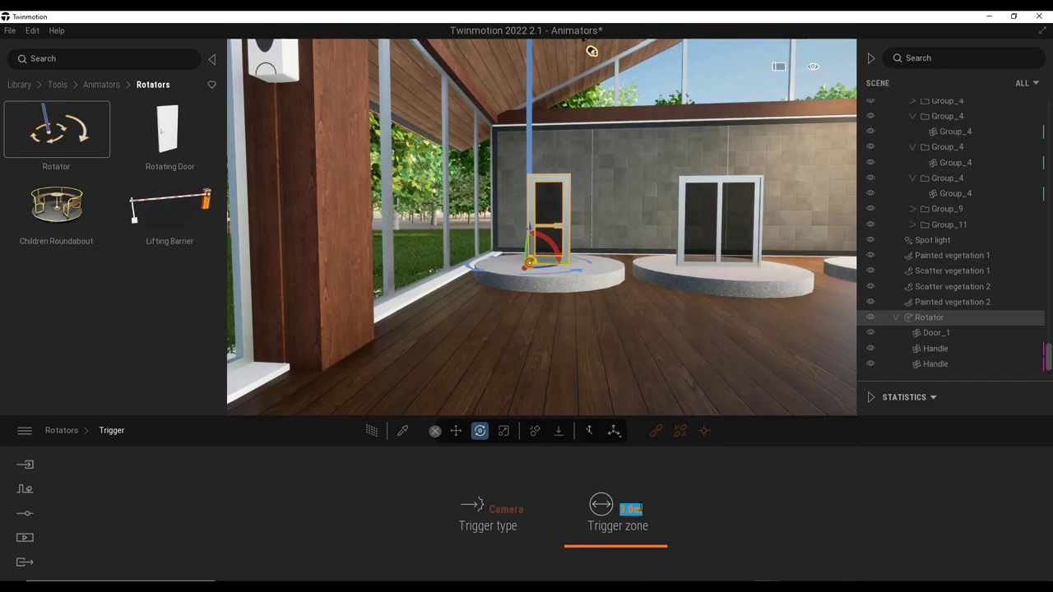
key("w")
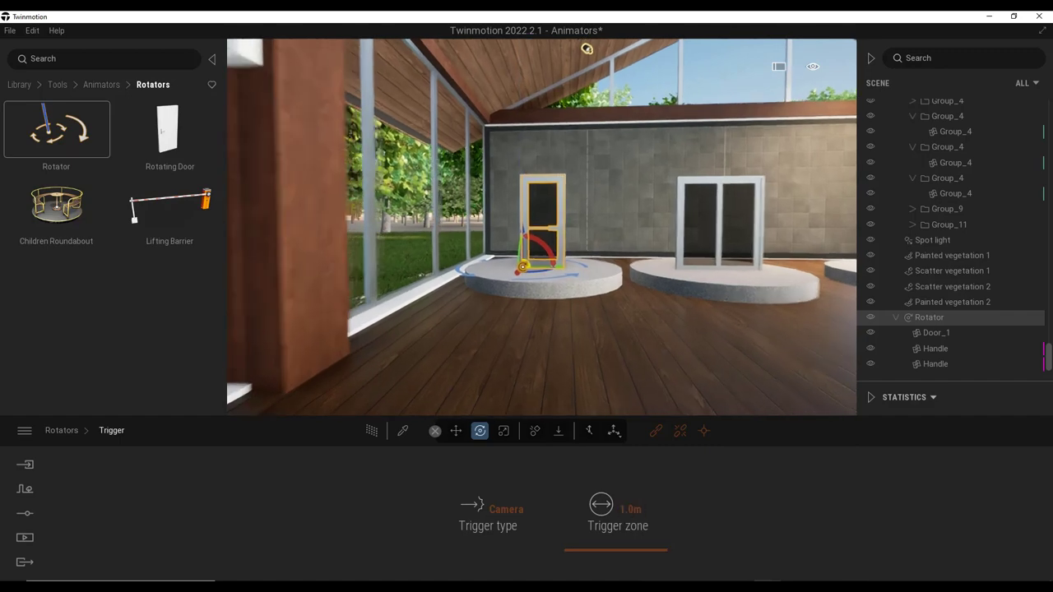
Step: Test the hinged door's camera trigger by approaching the door and backing away from it several times
key("w")
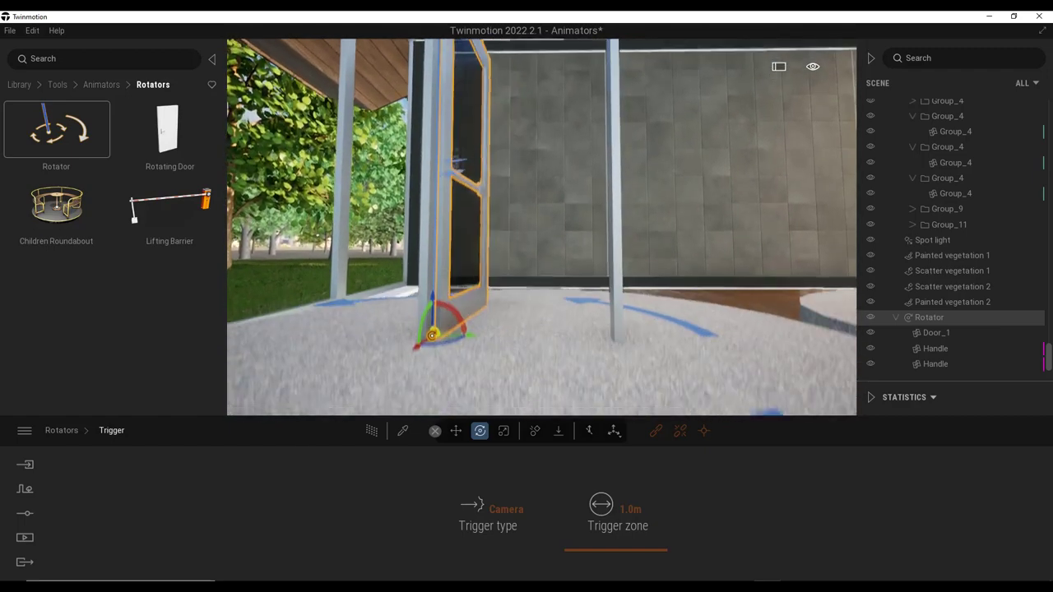
key("e")
key("s")
key("w")
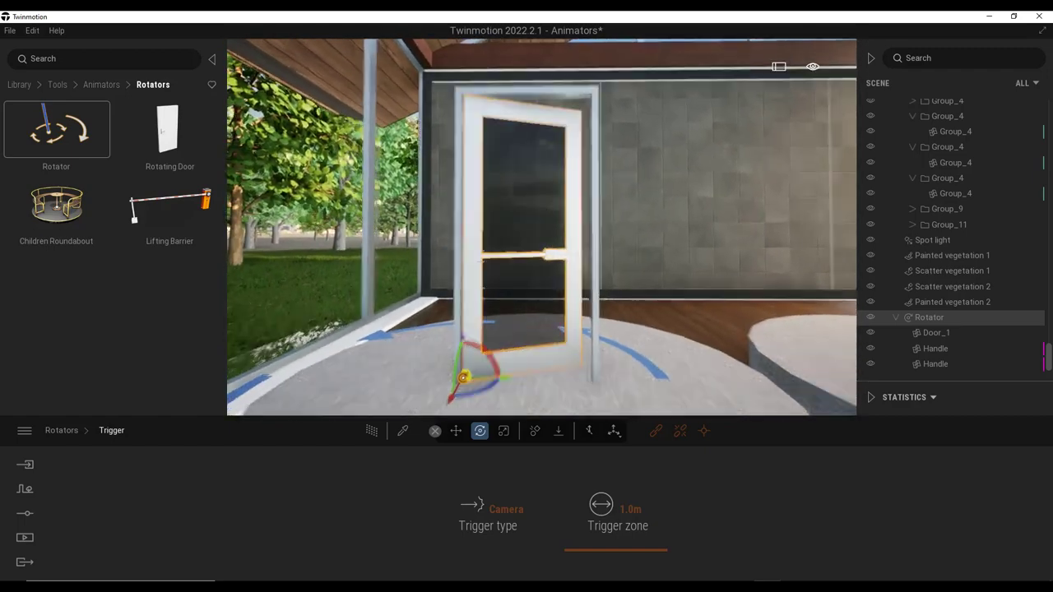
key("w")
key("s")
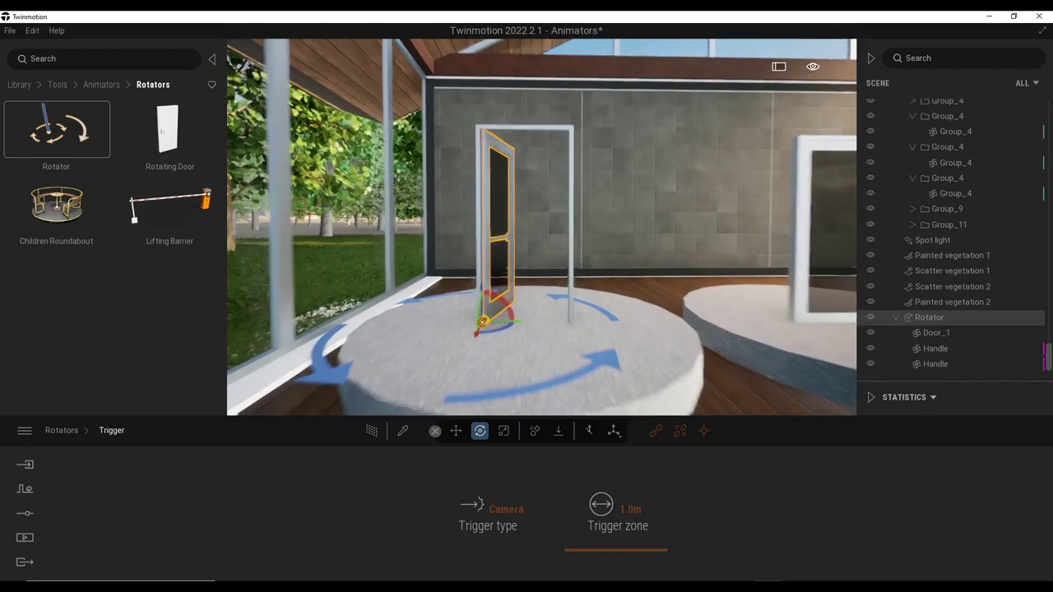
key("w")
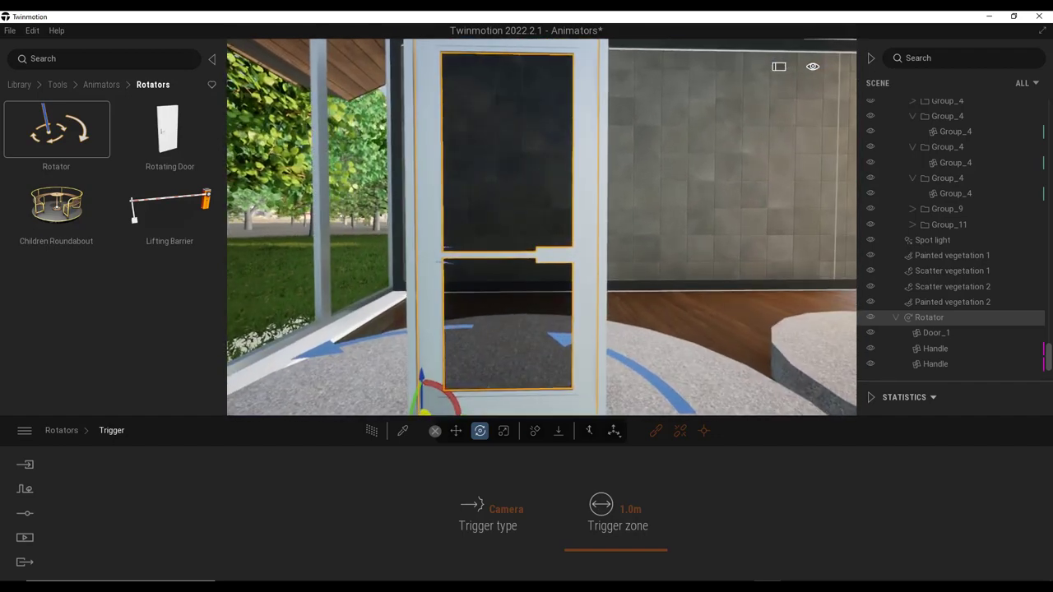
key("s")
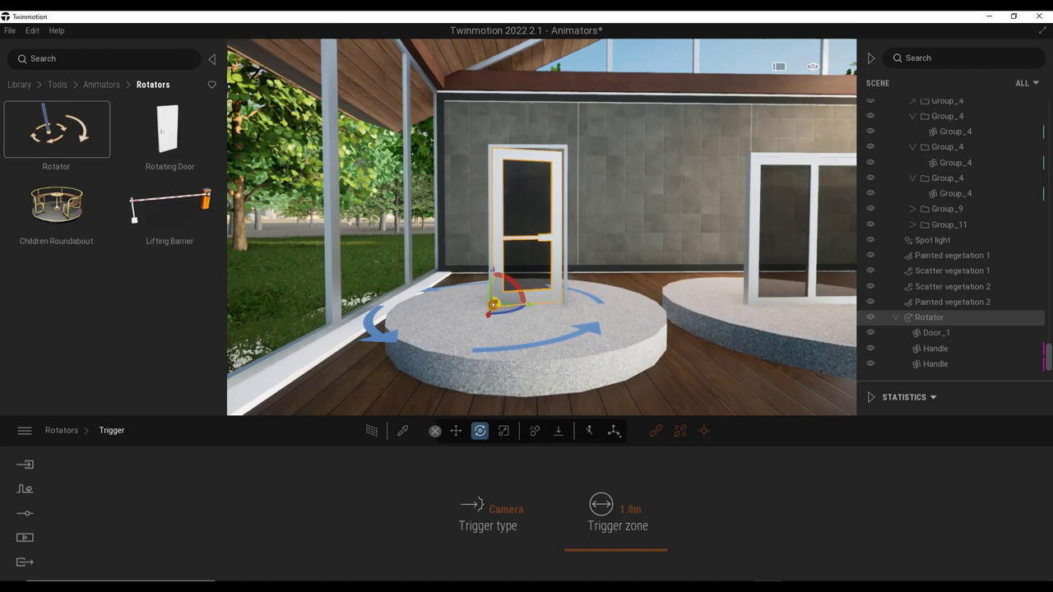
Step: Place a Translator animator at the lower left corner of the sliding glass door's left panel
key("d")
key("w")
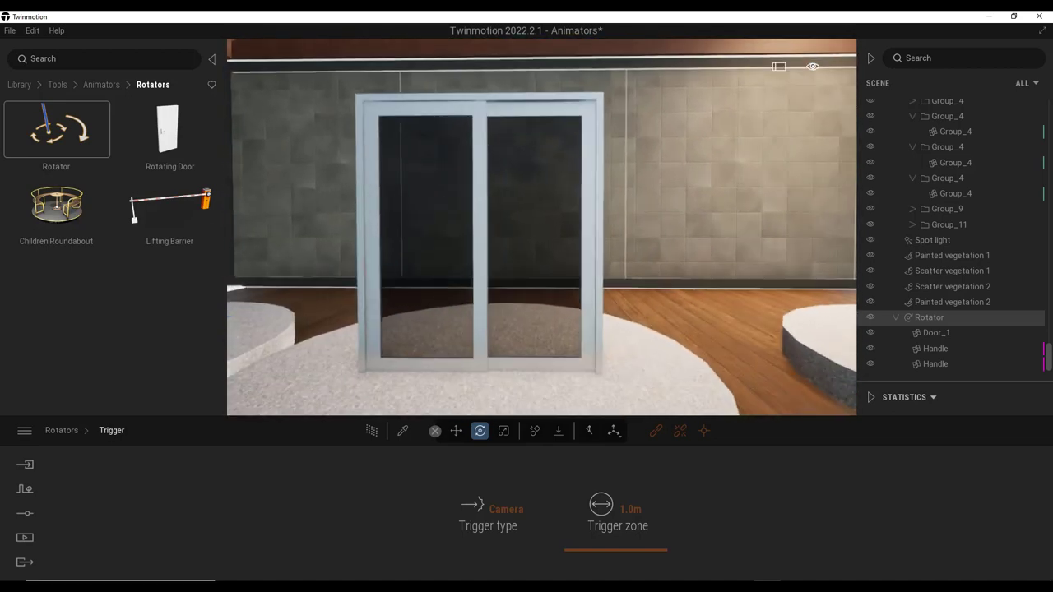
left_click(474, 241)
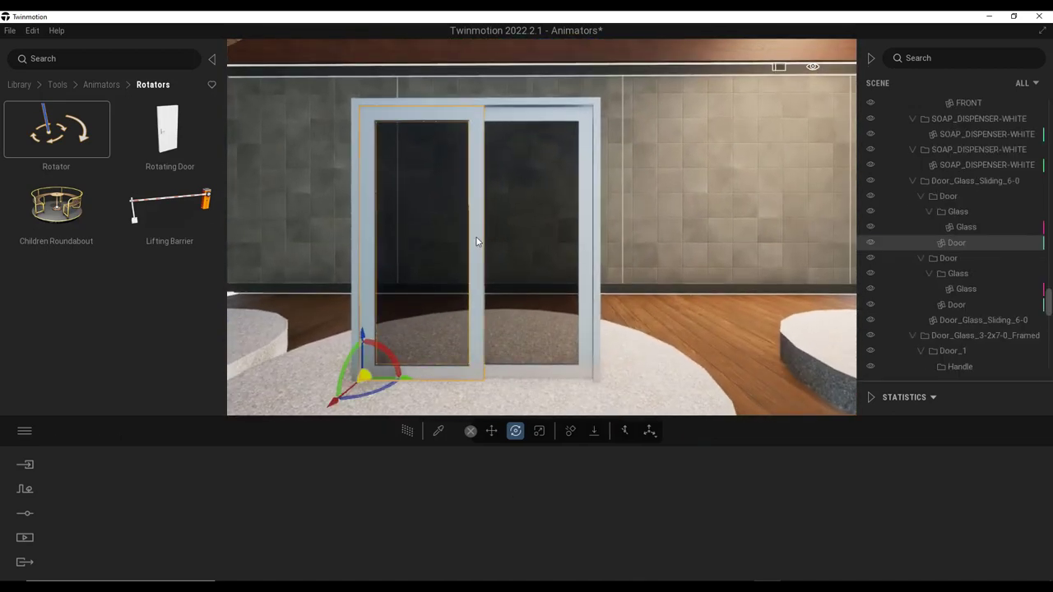
key("a")
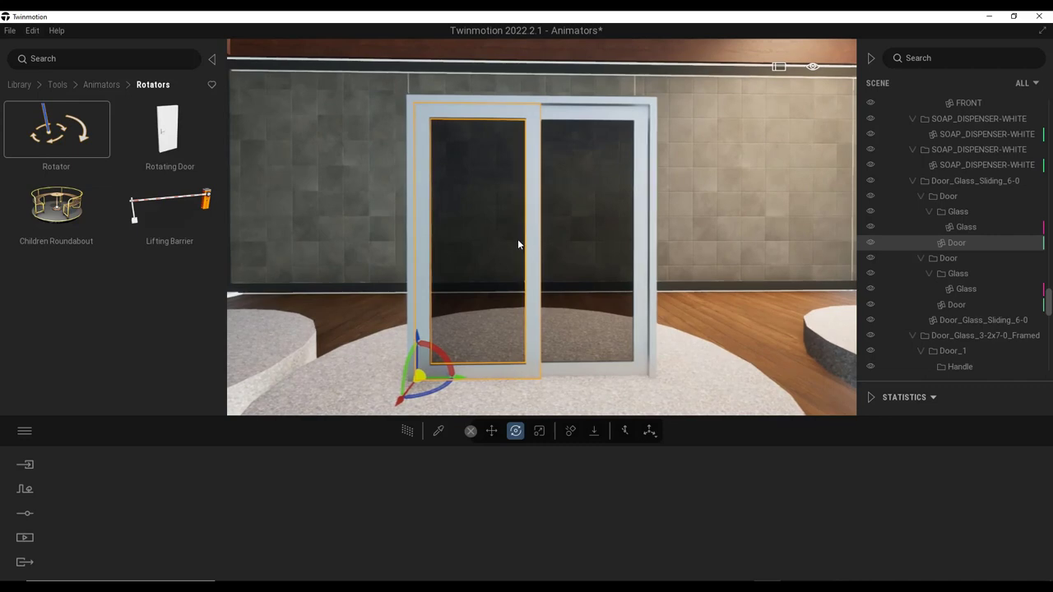
left_click(102, 83)
left_click(155, 137)
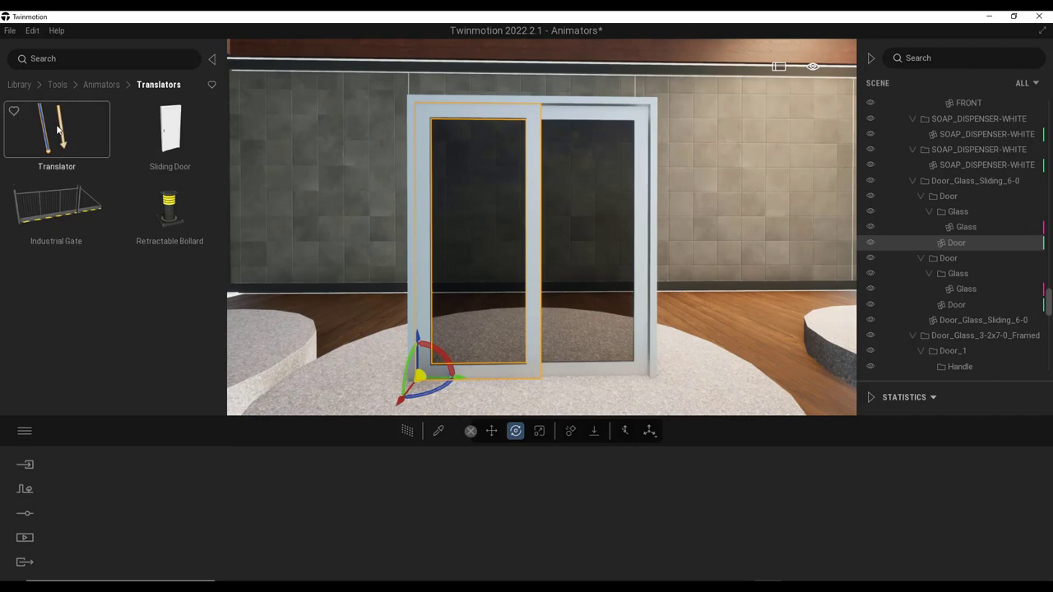
left_click_drag(58, 127, 378, 343)
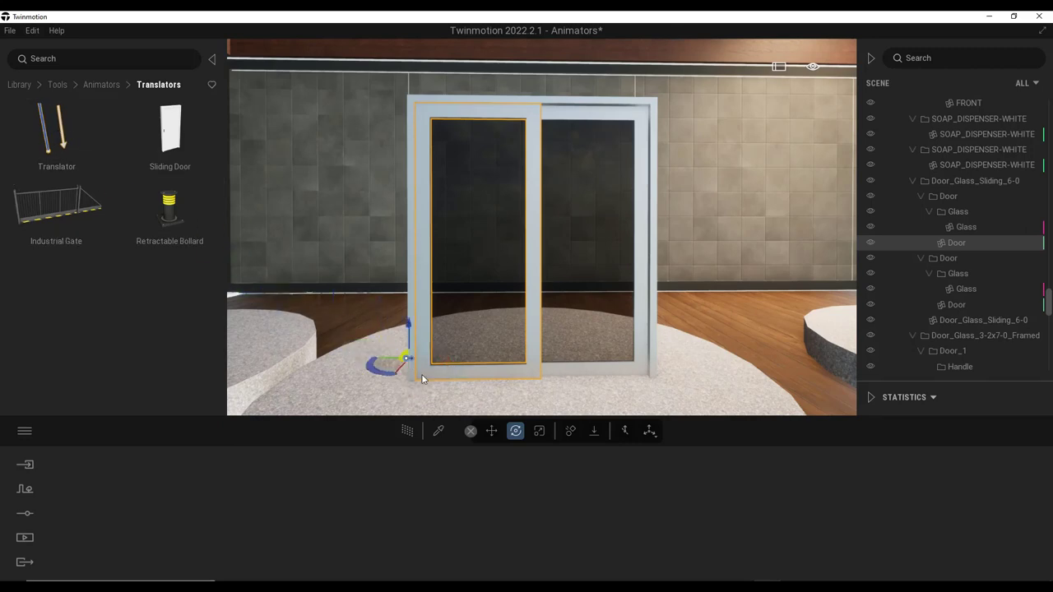
left_click_drag(422, 379, 417, 384)
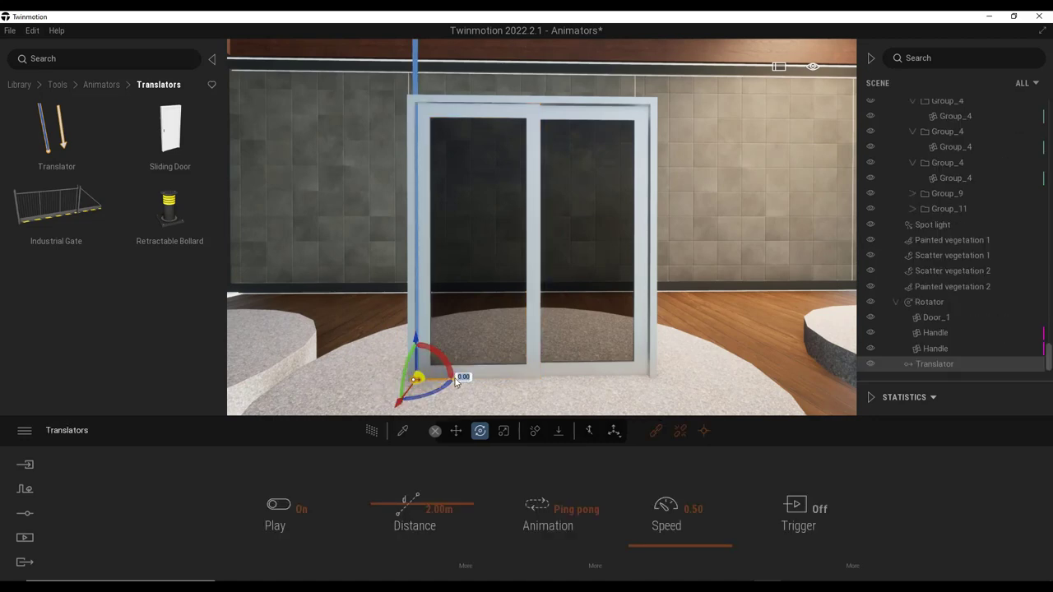
key("Return")
Step: Link the sliding door's left panel frame to the translator
right_click_drag(609, 272, 598, 268)
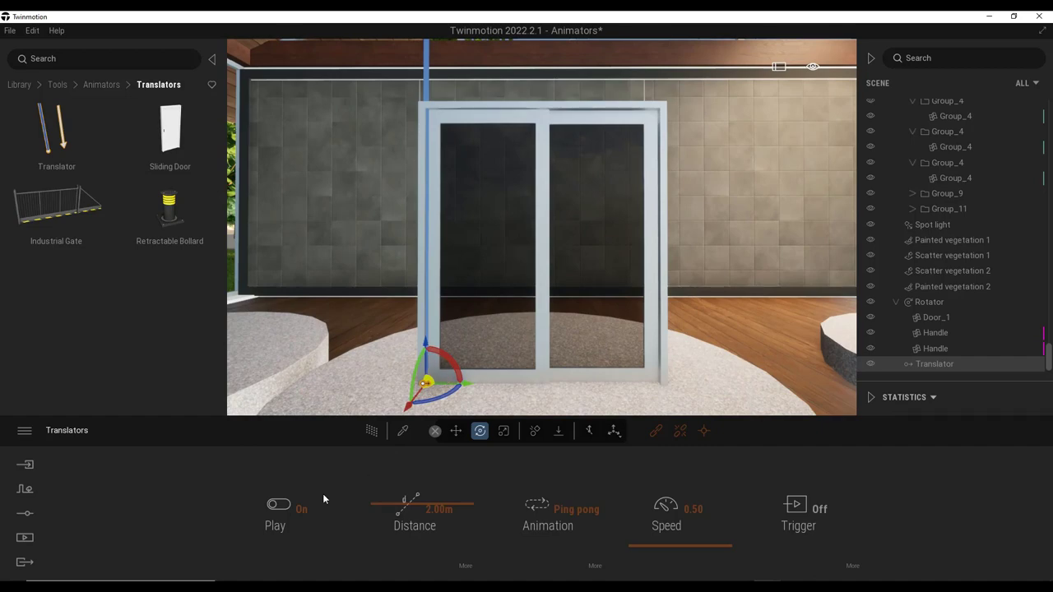
mouse_move(541, 227)
right_mouse_down()
mouse_move(518, 227)
mouse_move(526, 247)
mouse_move(535, 230)
mouse_move(551, 237)
right_mouse_up()
right_click_drag(665, 260, 669, 263)
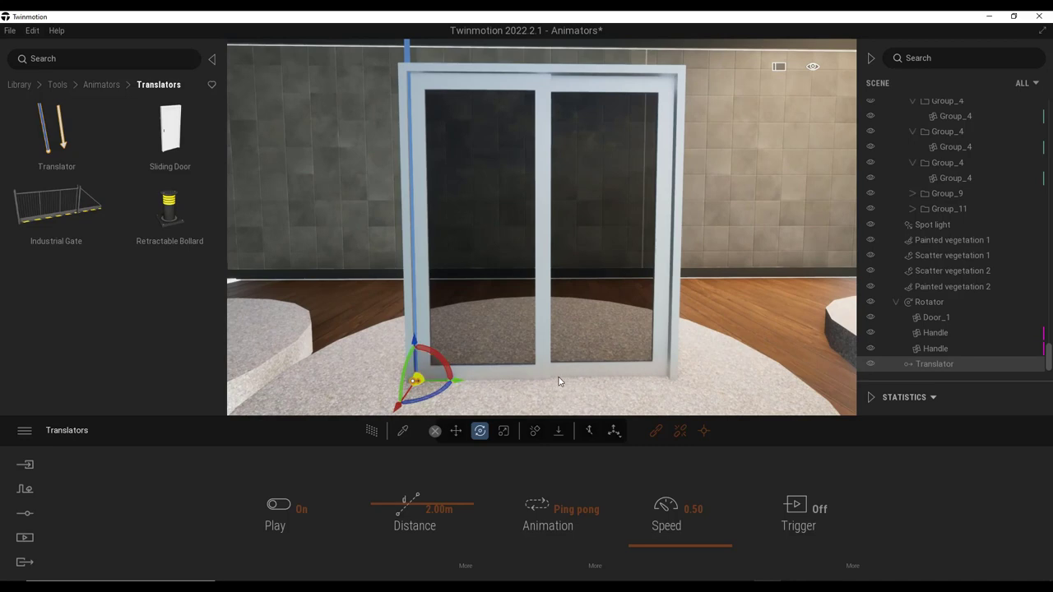
left_click(656, 432)
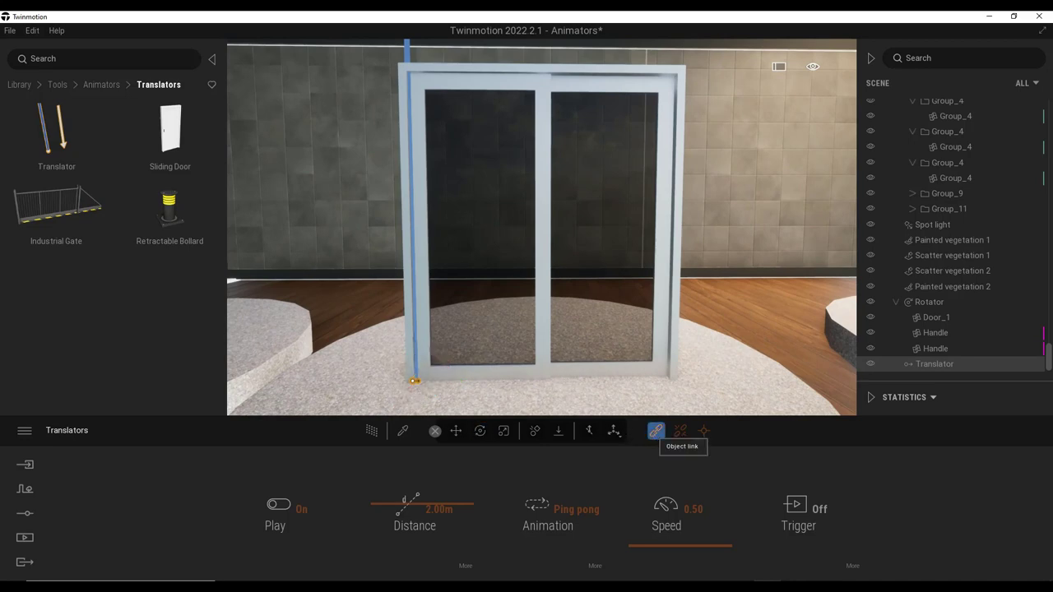
left_click(539, 310)
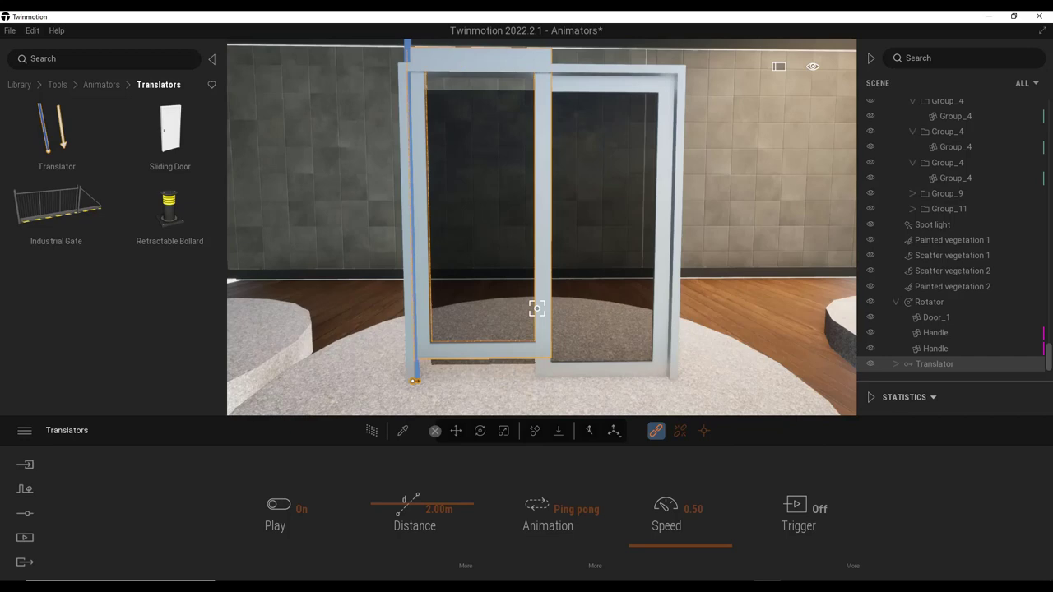
Step: Set the translator's travel distance to 0.50 m
right_click_drag(548, 362, 548, 335)
key("s")
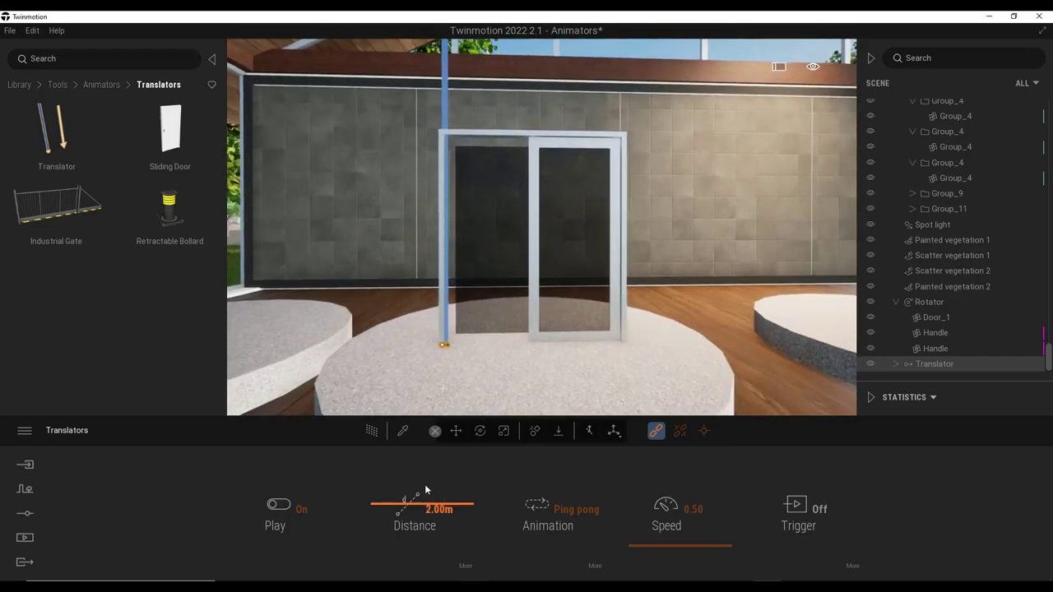
mouse_move(422, 505)
left_mouse_down()
mouse_move(422, 516)
mouse_move(424, 498)
left_mouse_up()
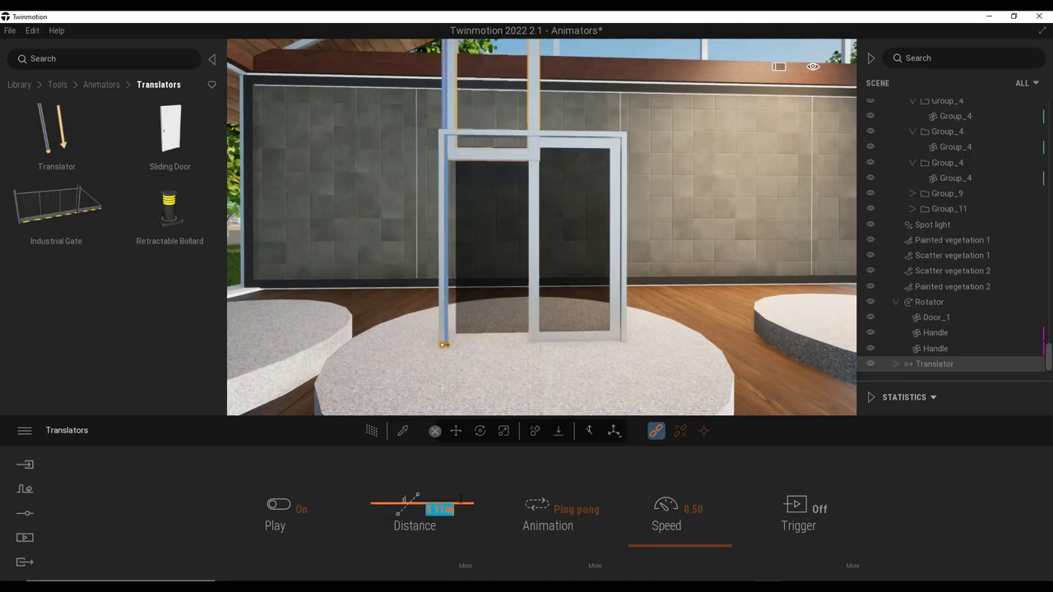
type("0.5")
key("Return")
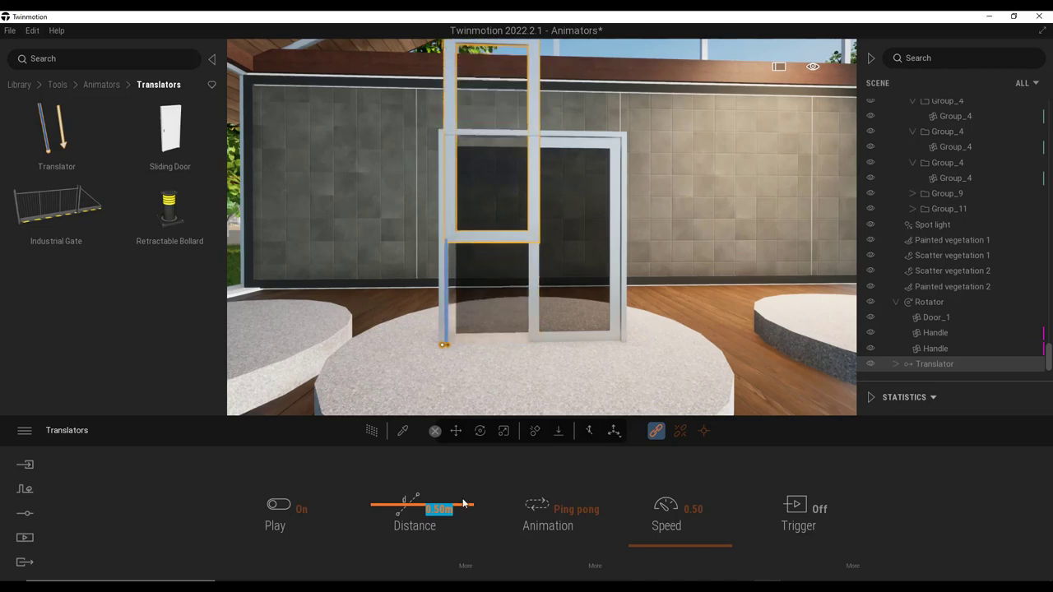
Step: Change the translator's movement axis to Y so the panel slides horizontally
left_click(465, 566)
left_click(534, 514)
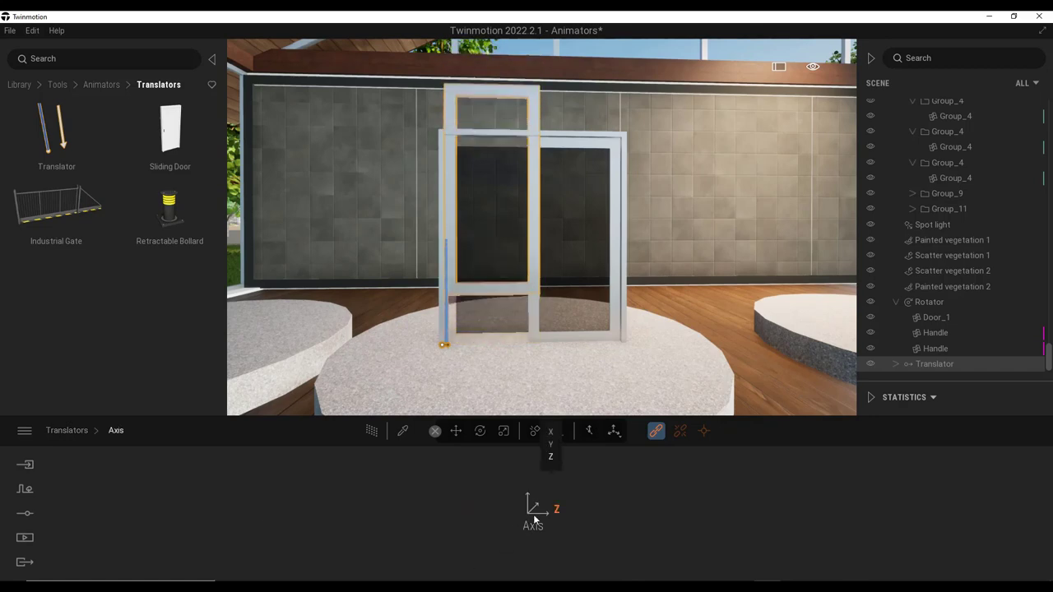
left_click(551, 444)
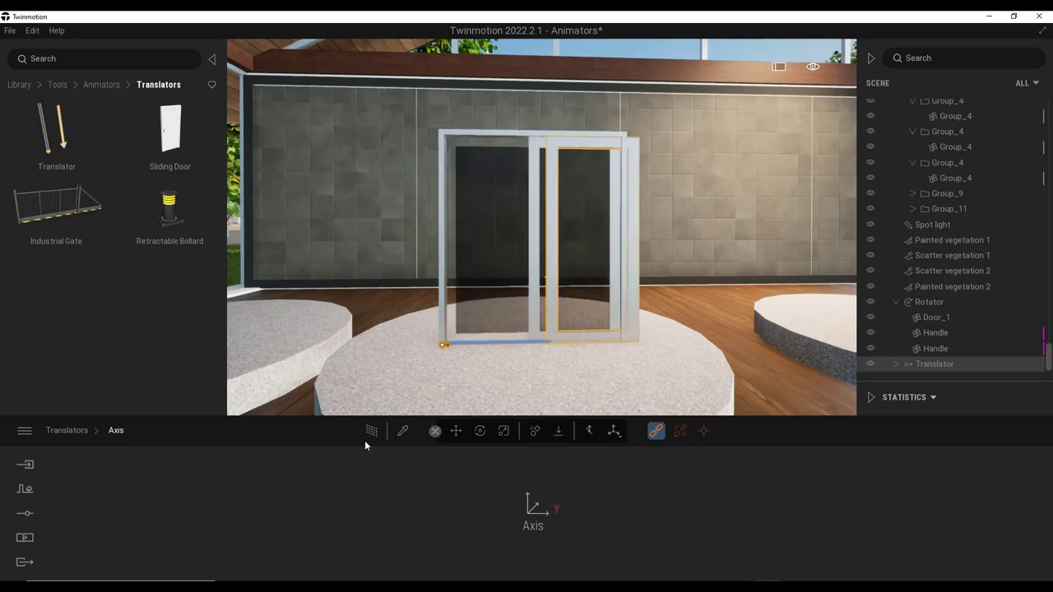
left_click(74, 431)
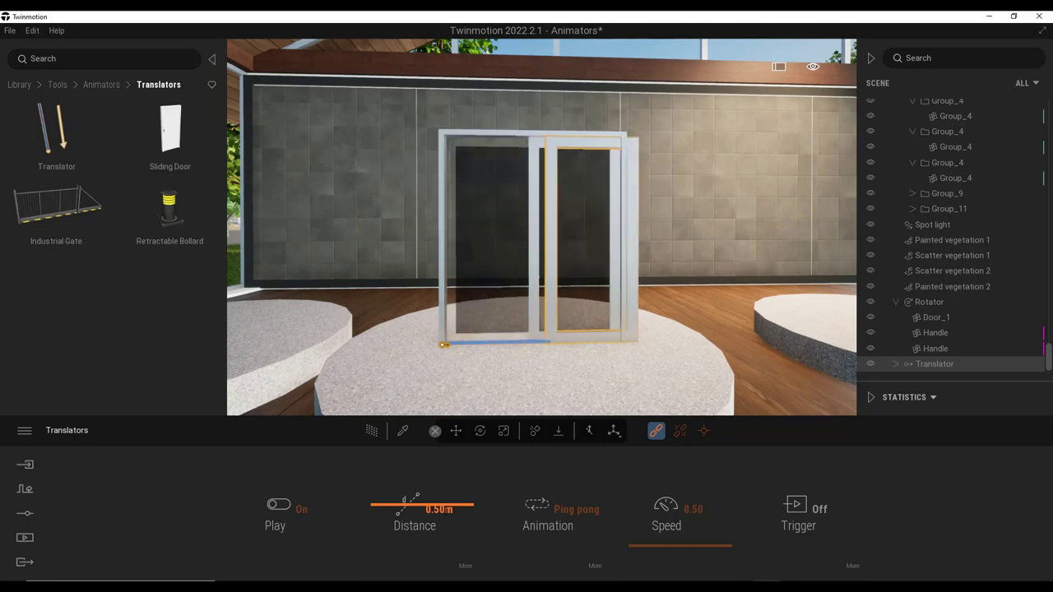
Step: Adjust the translator's travel distance to 0.40 m so the sliding panel stays within the door frame
left_click(461, 505)
left_click_drag(461, 506, 404, 504)
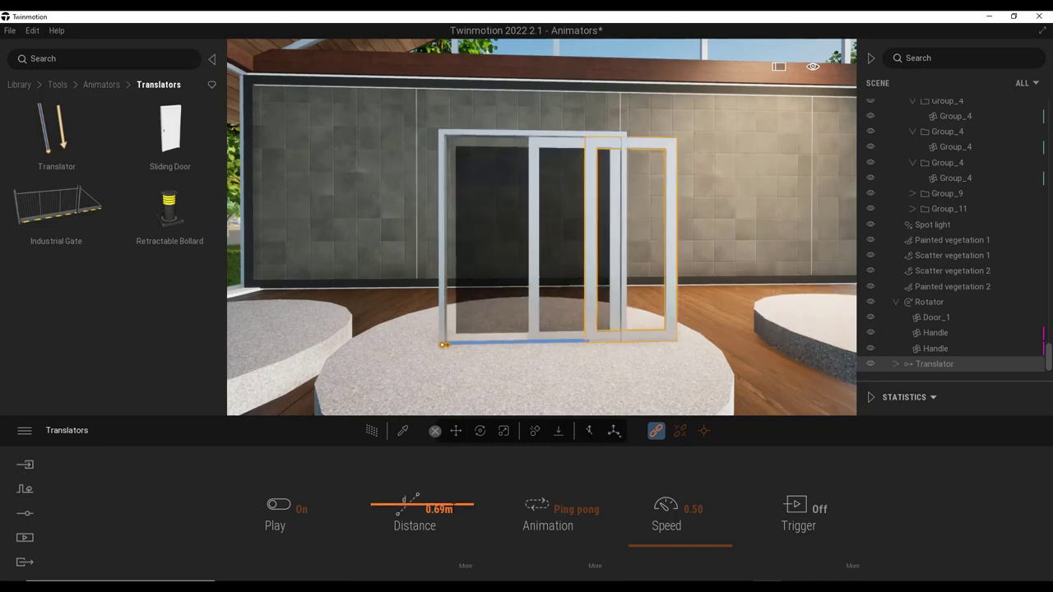
left_click(440, 509)
type("0.4")
key("Return")
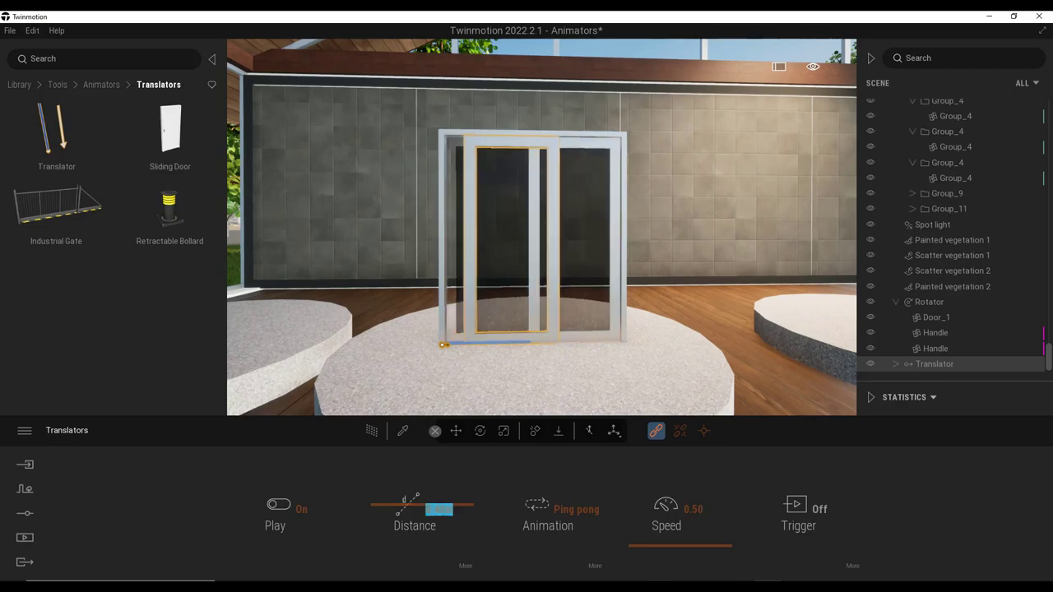
Step: Set the translator's speed to 0.20 and link the left panel's glass to it
left_click(693, 509)
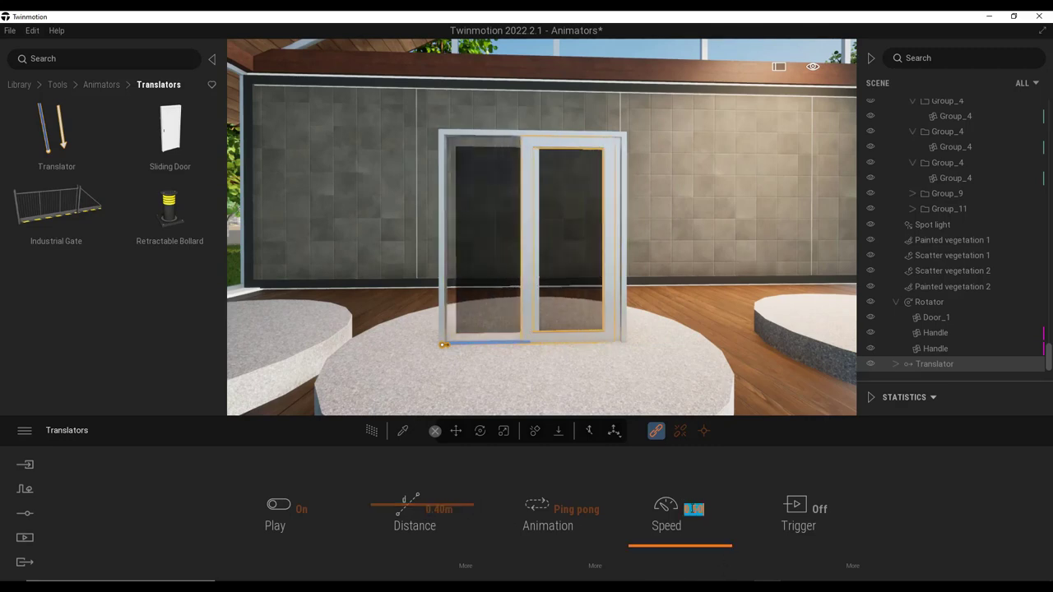
type("0.2")
key("Return")
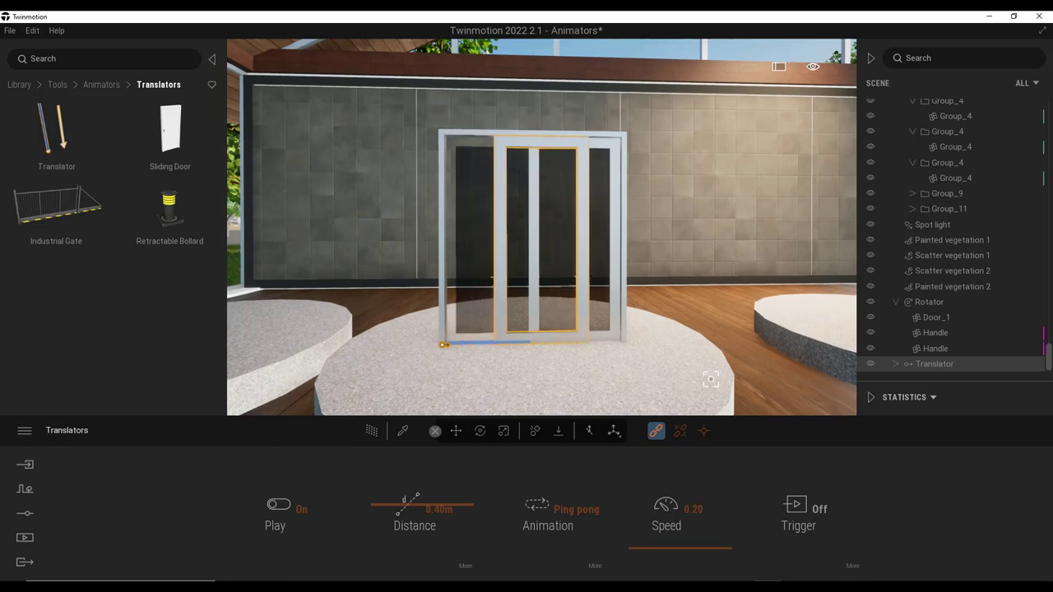
left_click(486, 298)
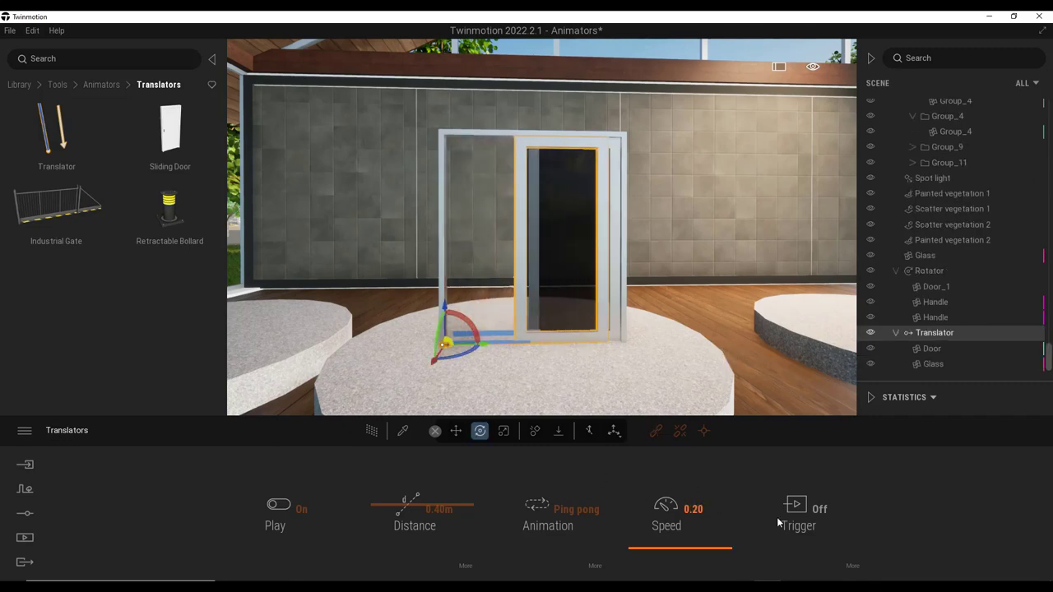
Step: Turn on the translator's trigger and restrict its trigger type to Camera only
left_click(825, 525)
left_click(849, 566)
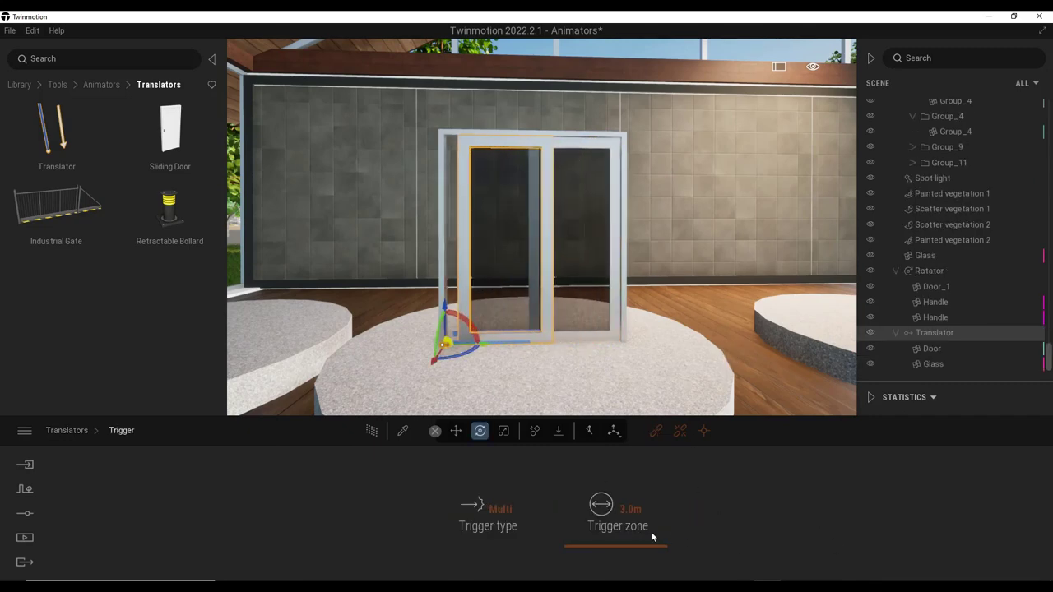
left_click(497, 514)
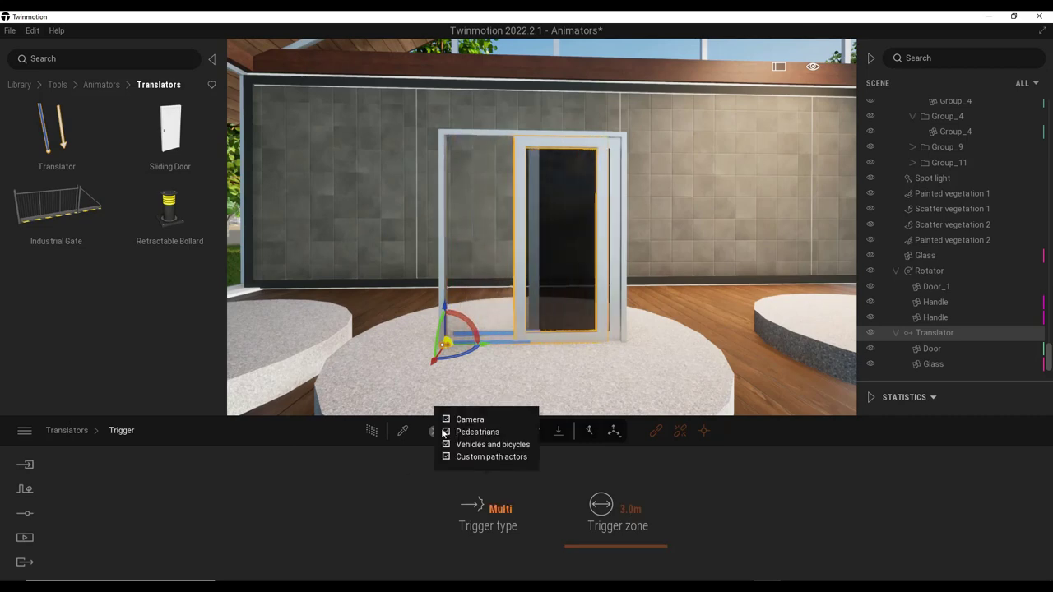
left_click(445, 444)
left_click(445, 456)
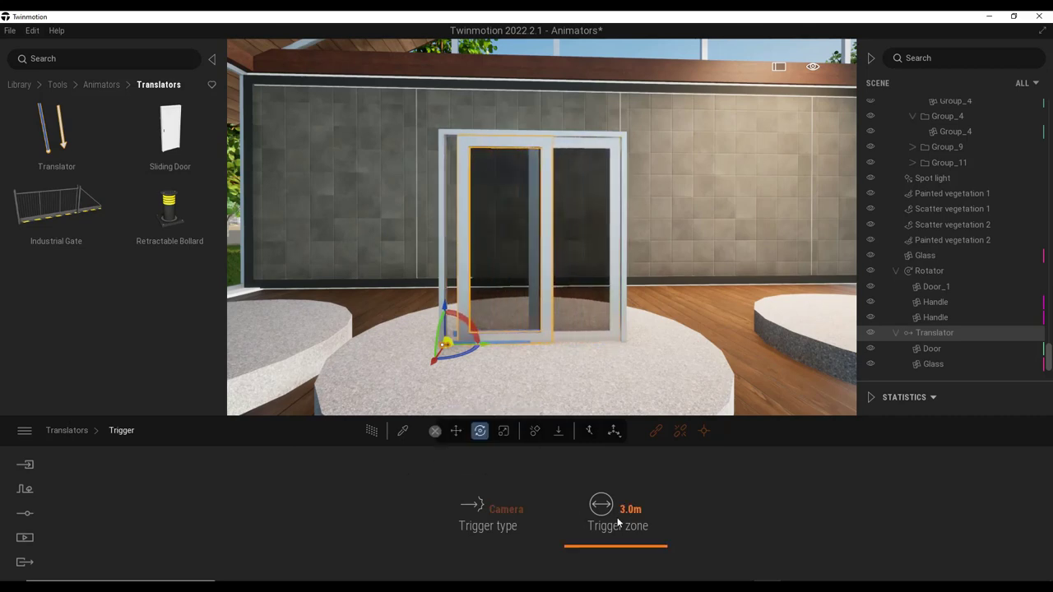
Step: Try a 1.0 m trigger zone on the translator and move the camera toward and away from the sliding door to test it
left_click(618, 514)
left_click(619, 512)
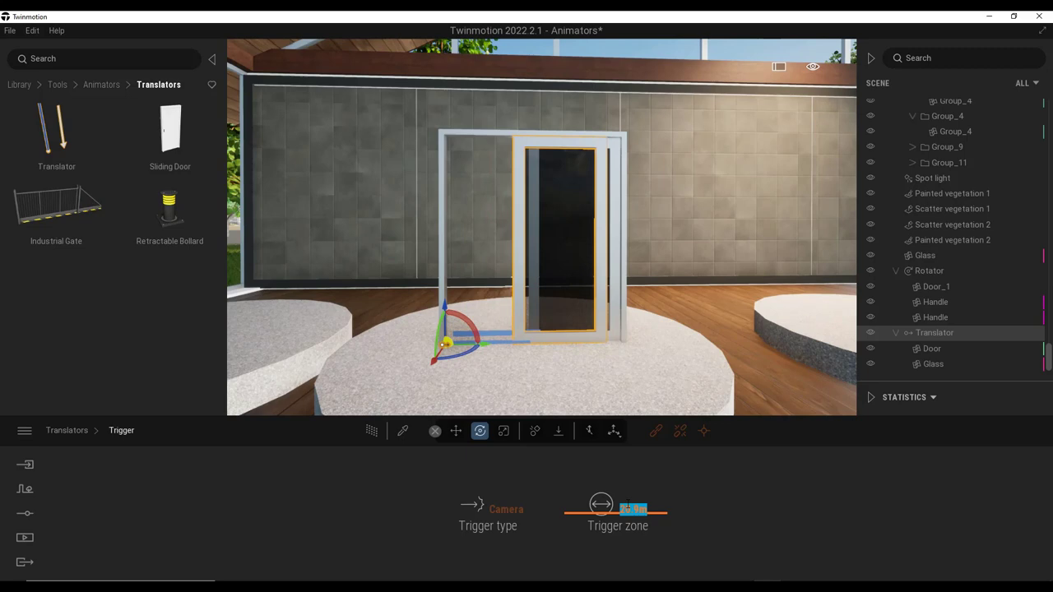
right_click_drag(625, 251, 618, 252)
key("s")
key("Up")
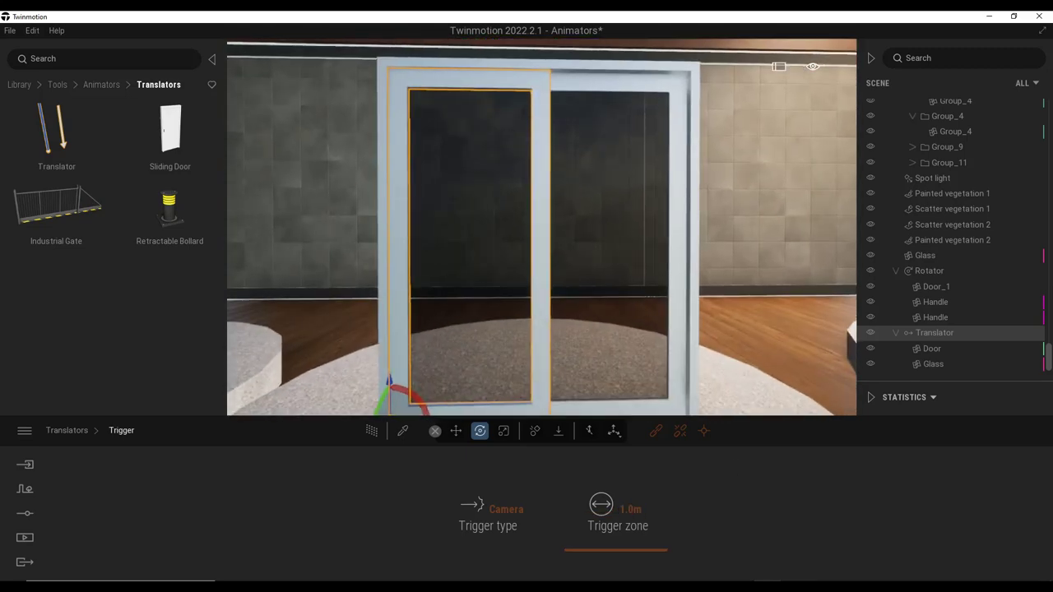
key("Down")
key("Up")
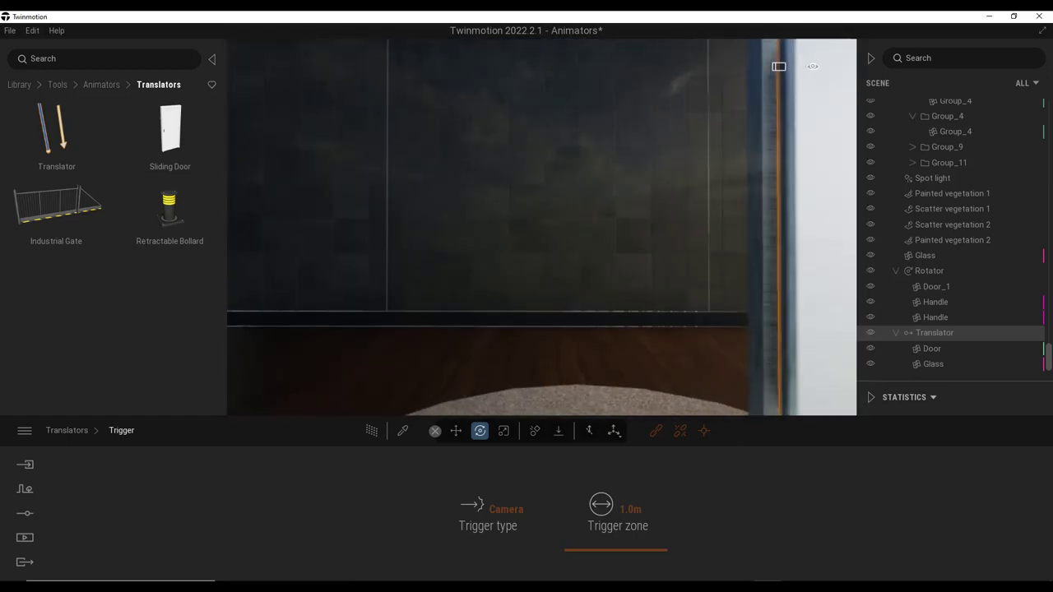
key("Down")
key("Up")
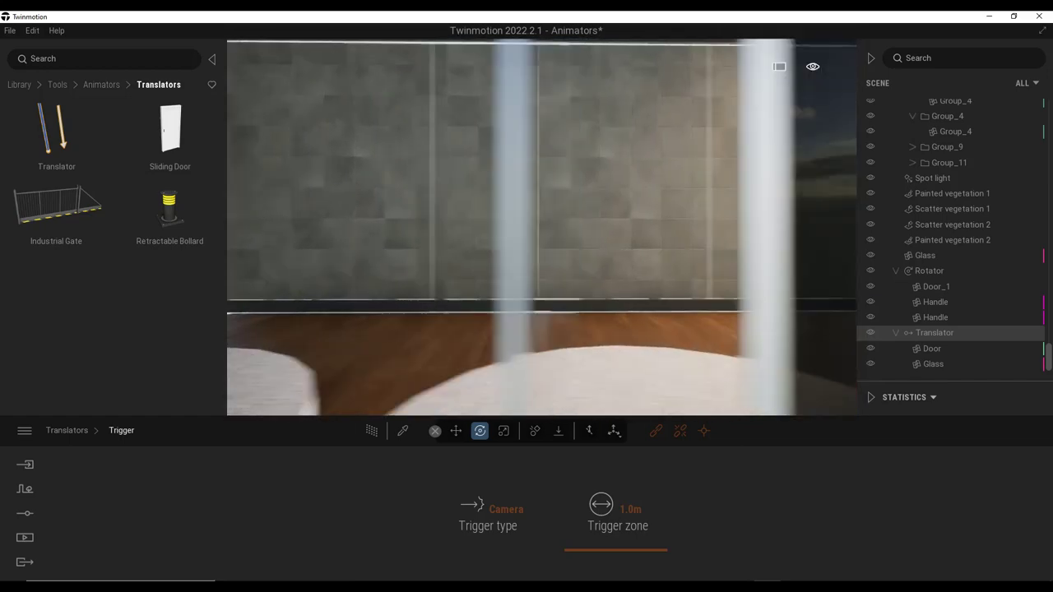
Step: Set the translator's trigger zone to 2.0 m and move the camera back and forth to test the sliding door
key("Down")
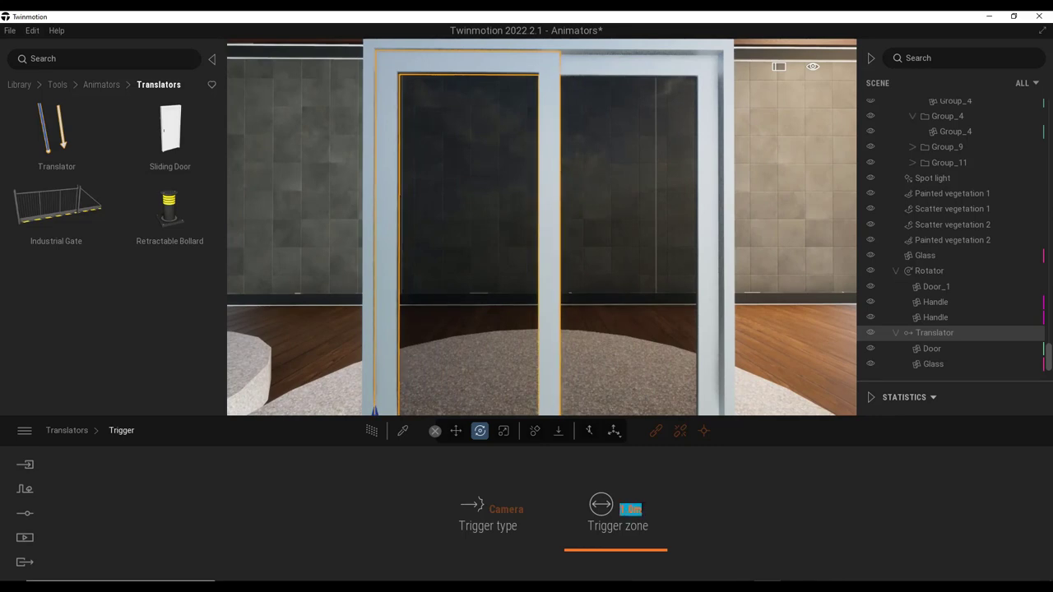
key("Down")
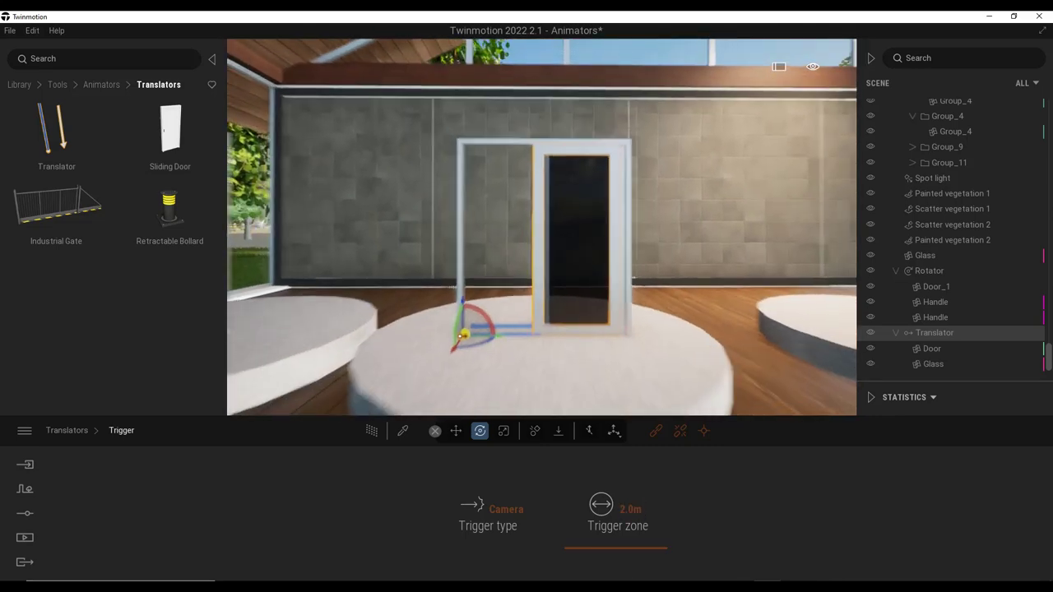
key("Up")
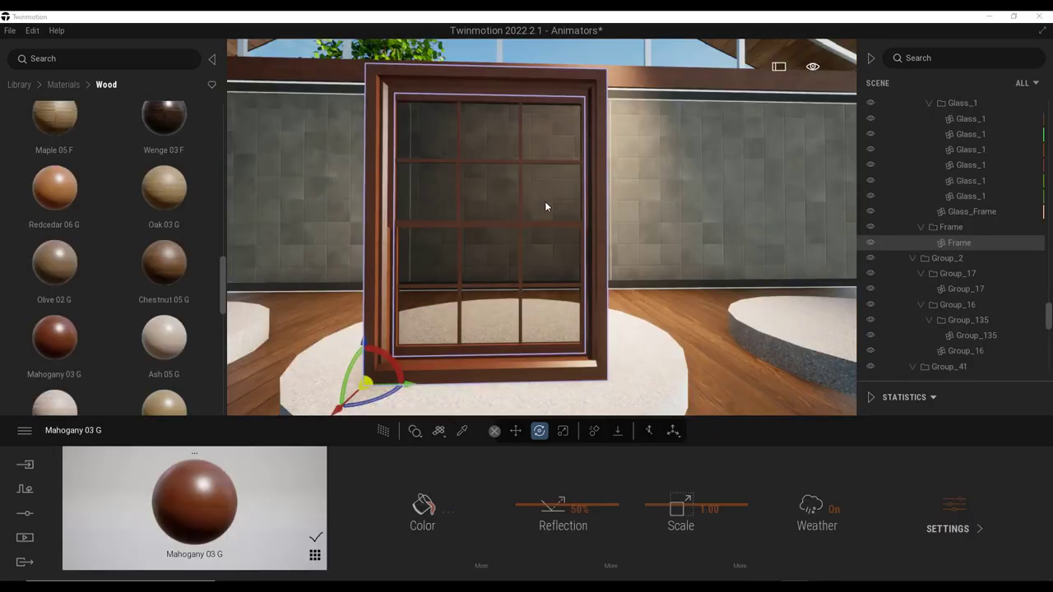
Step: Place a Translator animator at the upper corner of the double-hung window's upper glass frame
middle_click_drag(545, 203, 609, 198)
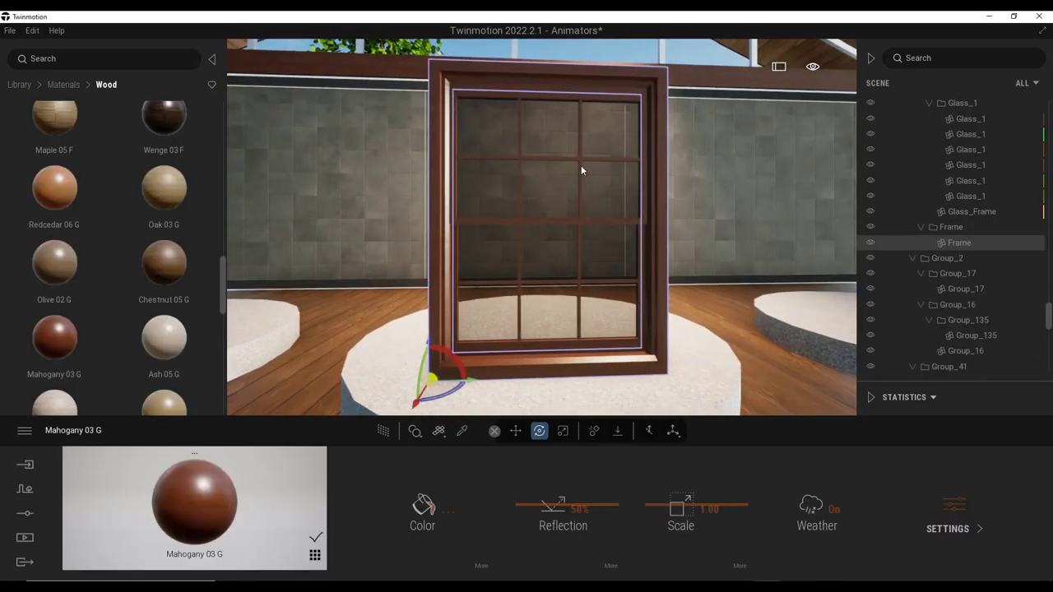
left_click(580, 169)
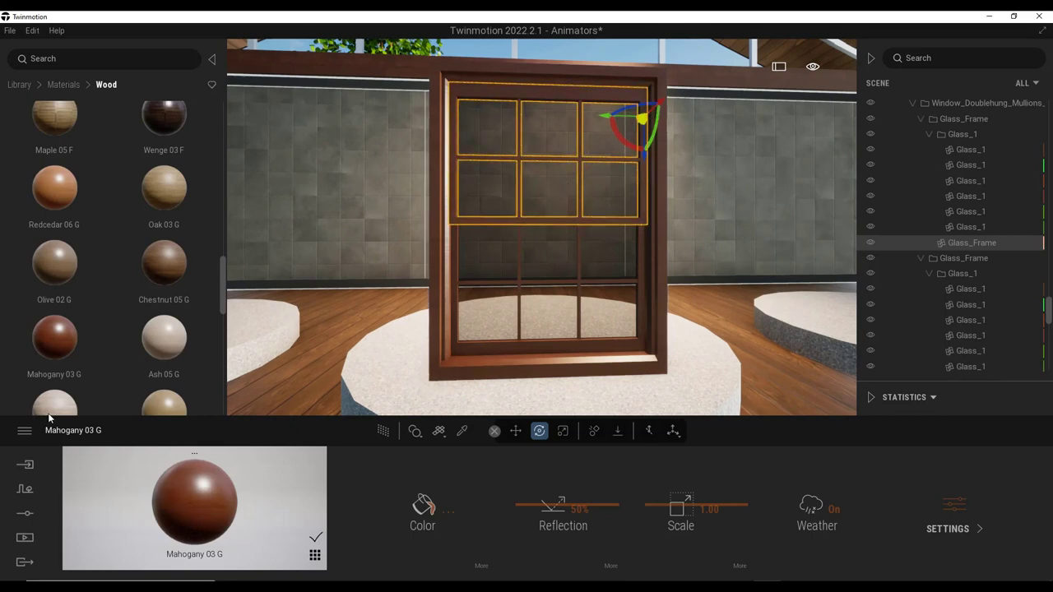
left_click_drag(221, 291, 220, 106)
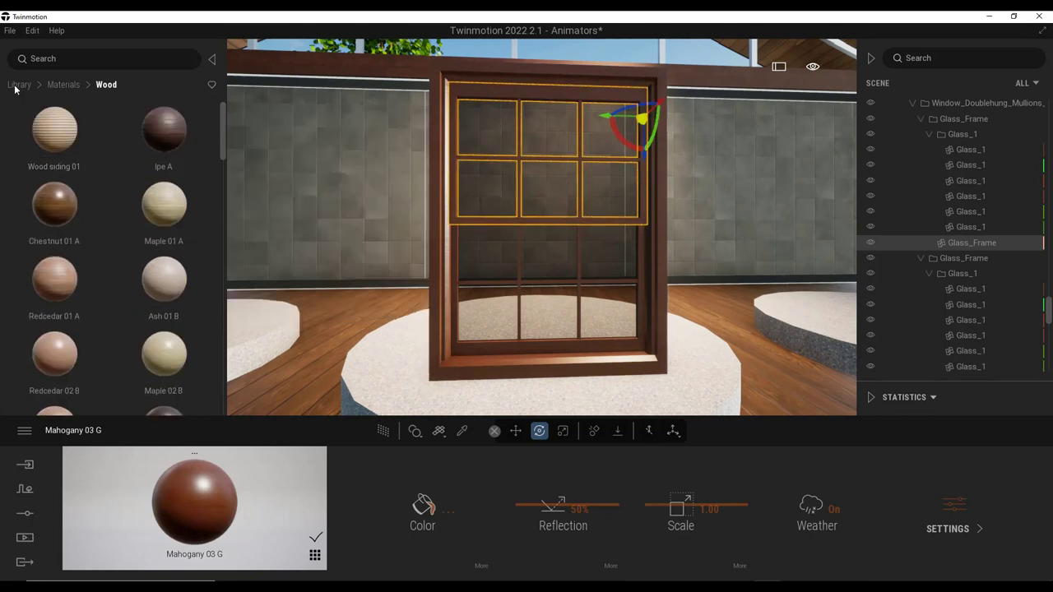
left_click(18, 85)
scroll(115, 378, "down", 2)
left_click(161, 327)
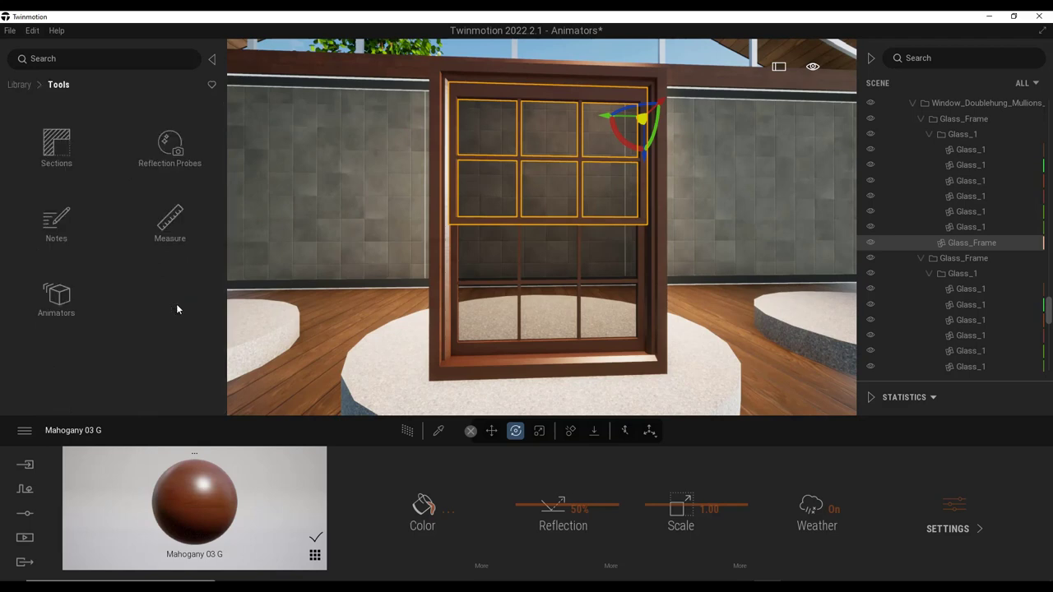
left_click(57, 294)
left_click(158, 134)
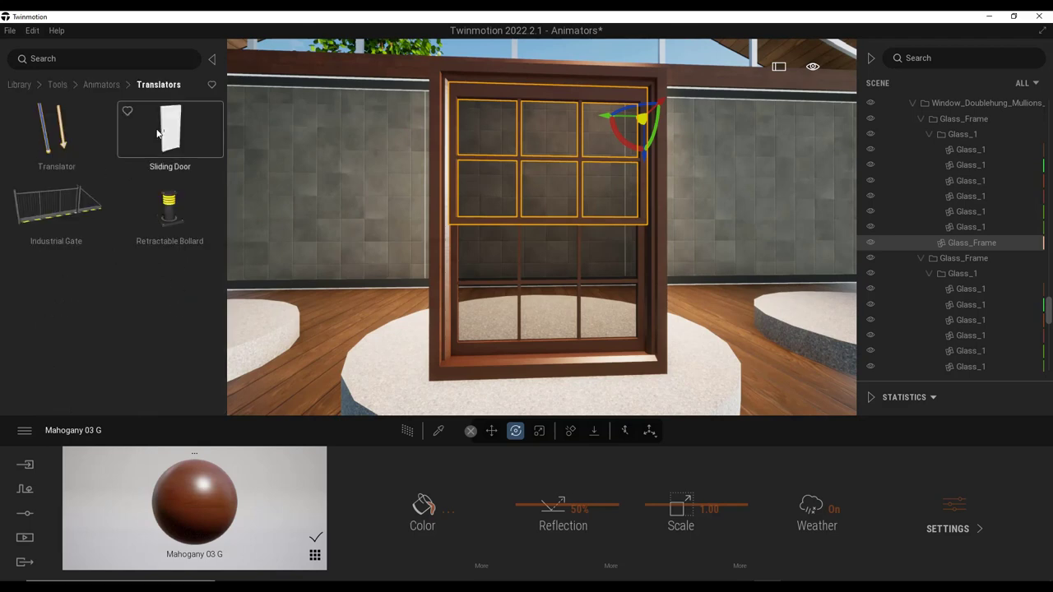
left_click_drag(164, 136, 454, 84)
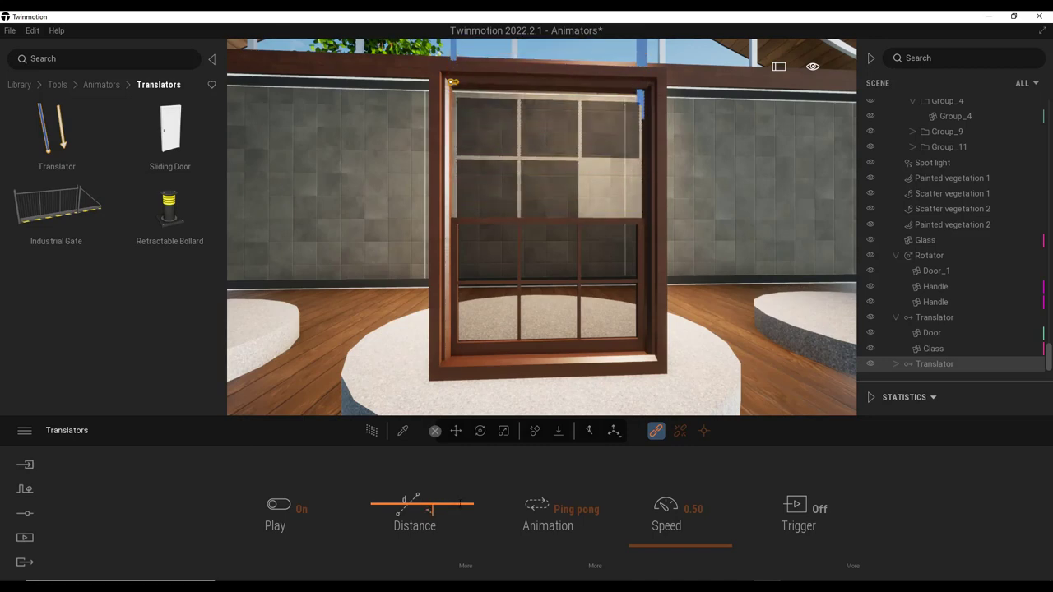
Step: Set the window translator's distance to -0.50 m and link the upper sash's glass panes to it
key("Return")
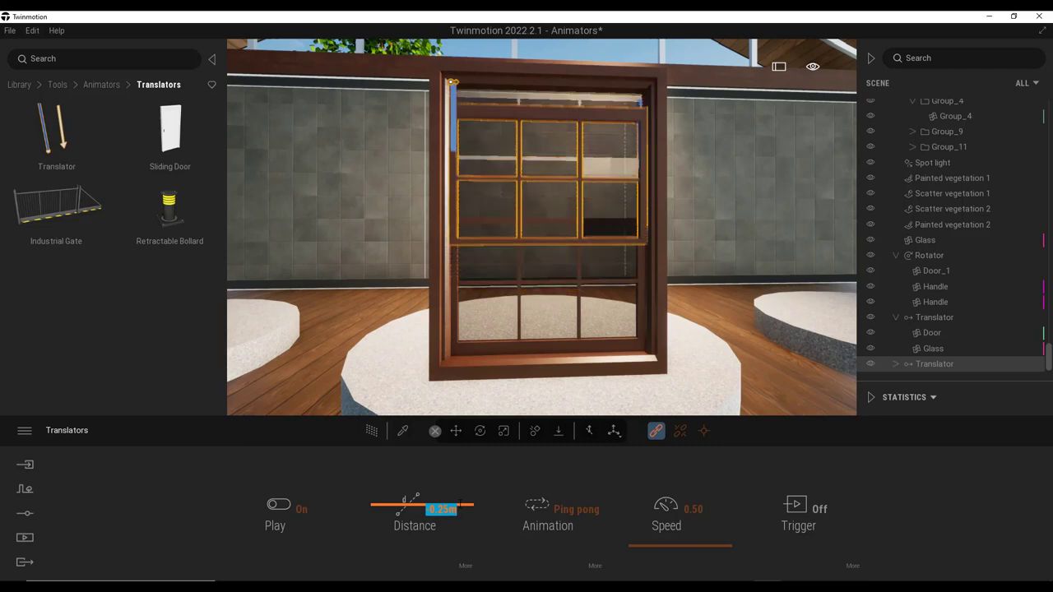
type("-.5")
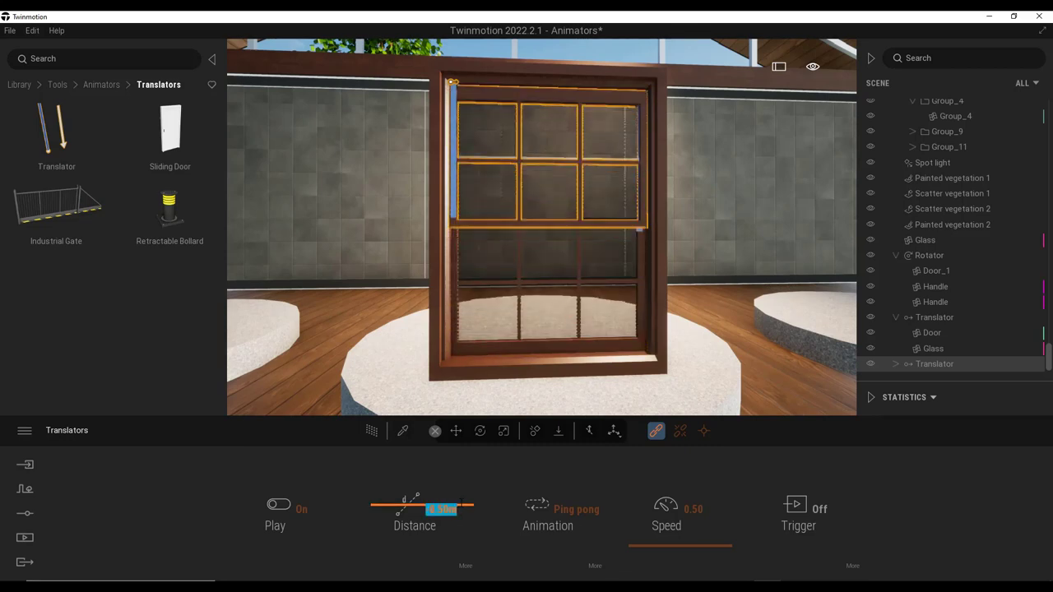
left_click(656, 432)
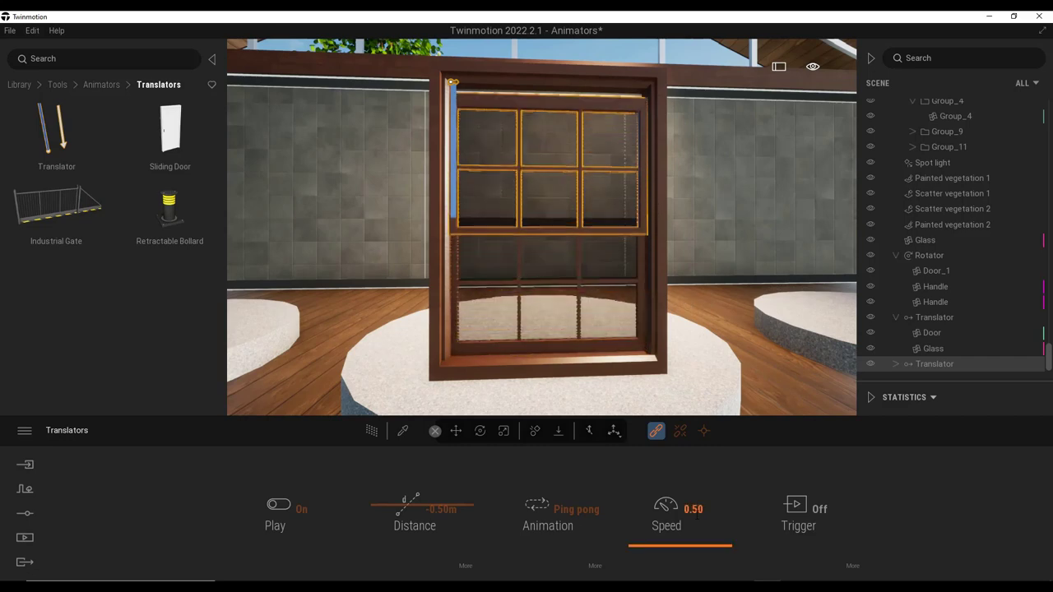
Step: Set the window translator's speed to 0.2
double_click(693, 510)
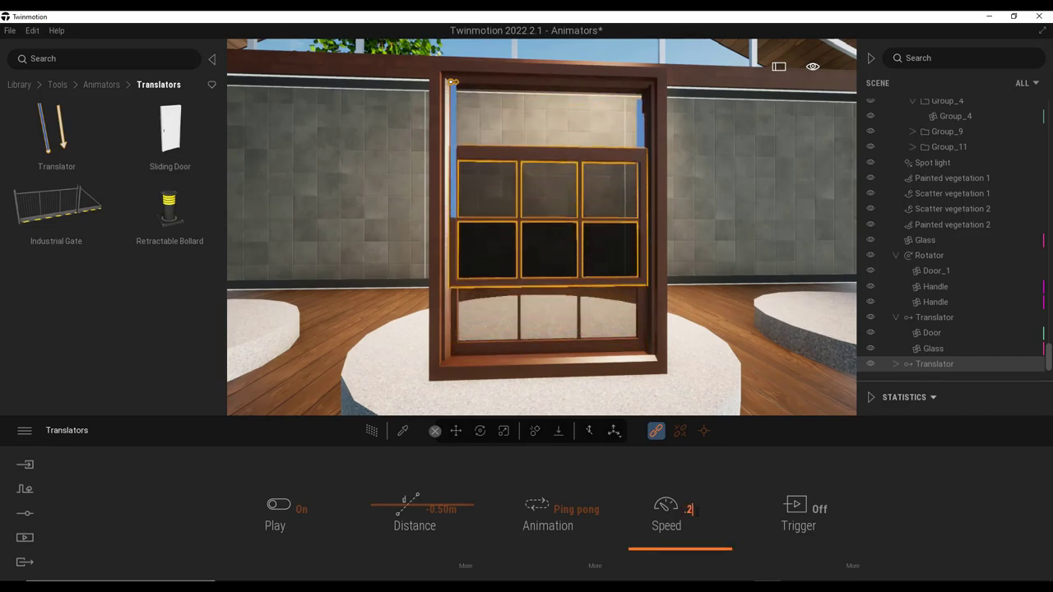
type("0.2")
key("Return")
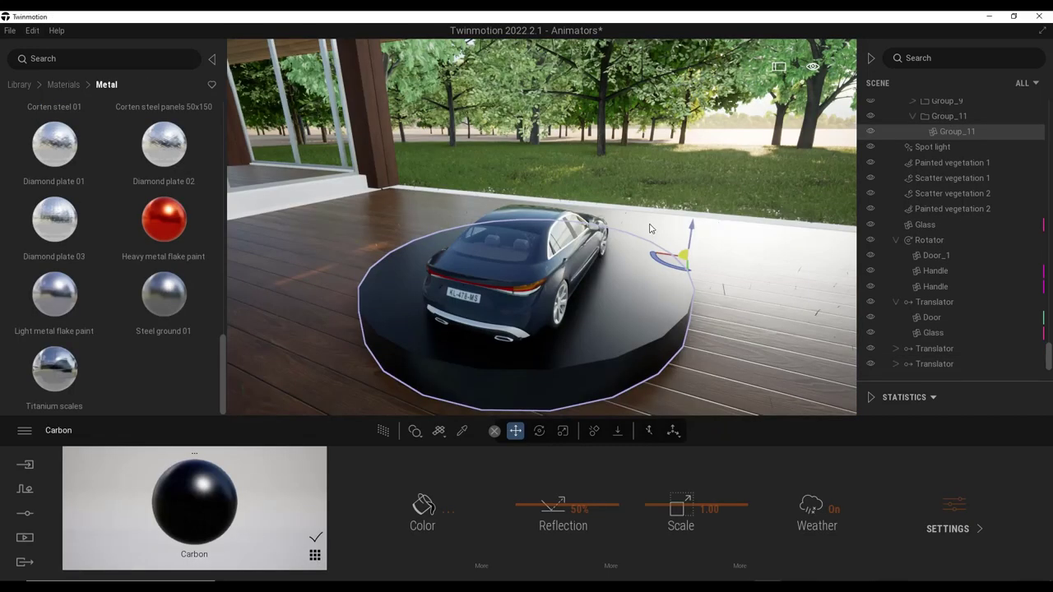
Step: Place a Rotator animator above the centre of the round black platform and link the car to it
key("Escape")
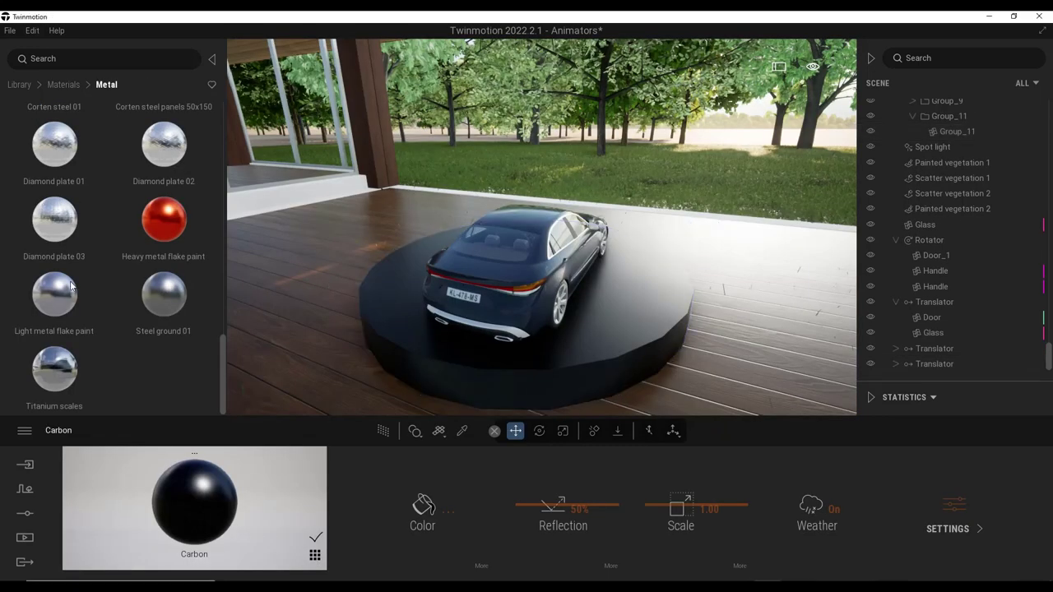
left_click(23, 87)
scroll(110, 348, "down", 5)
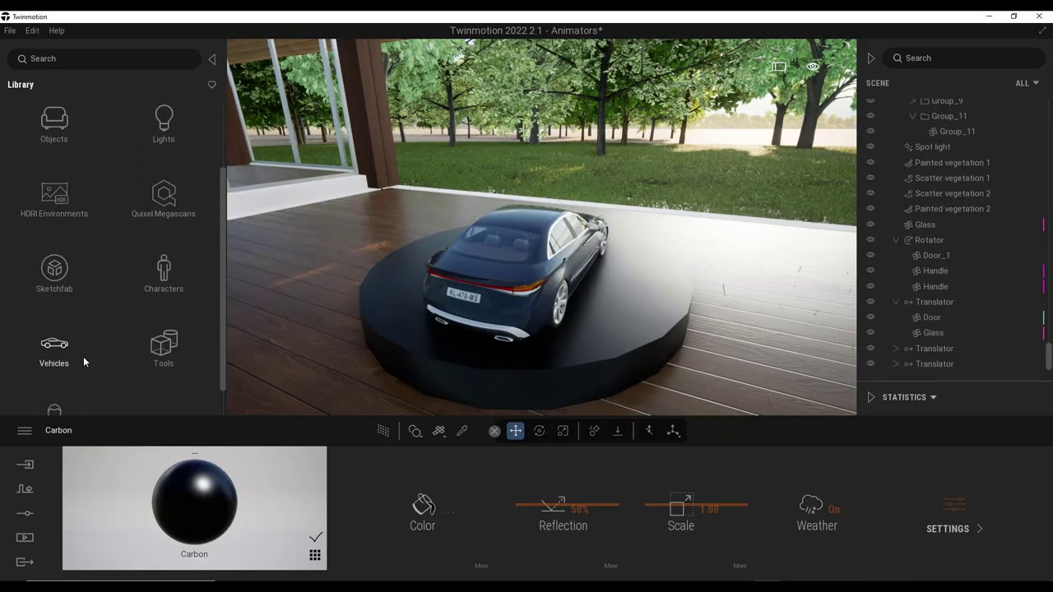
left_click(164, 306)
left_click(55, 298)
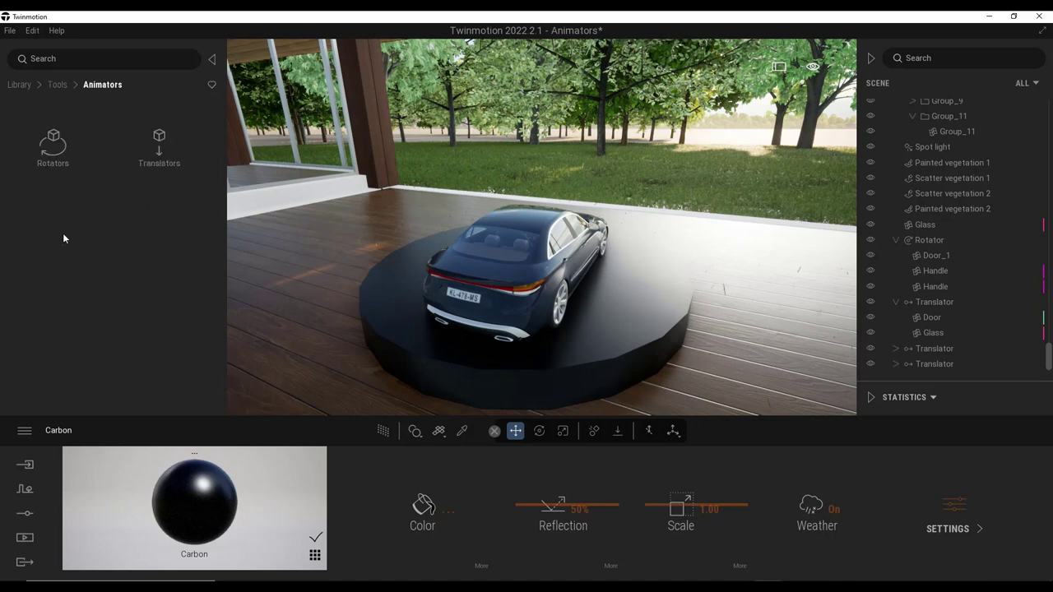
left_click(54, 148)
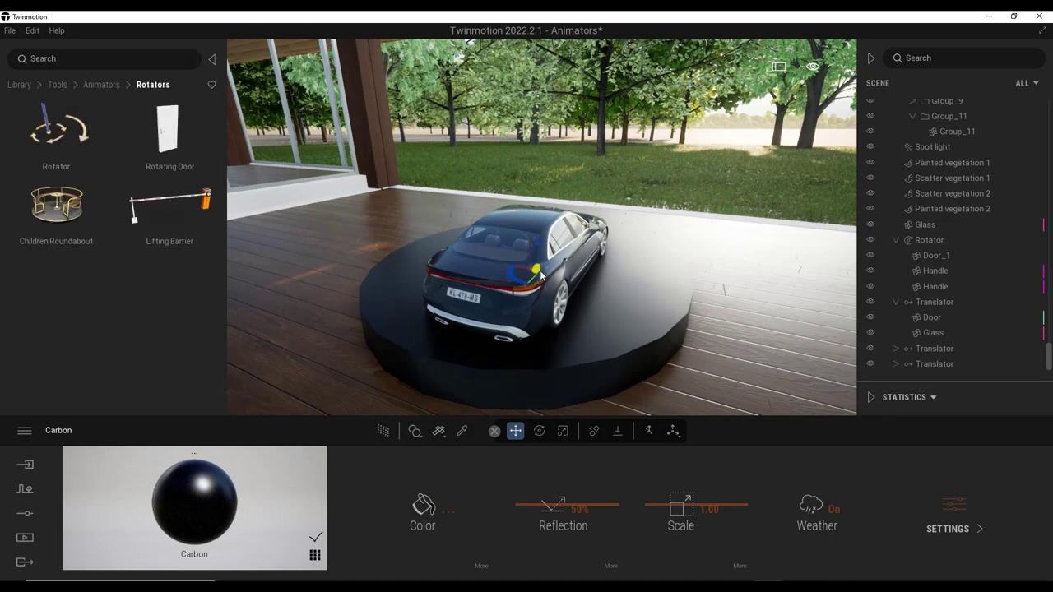
left_click_drag(543, 280, 543, 280)
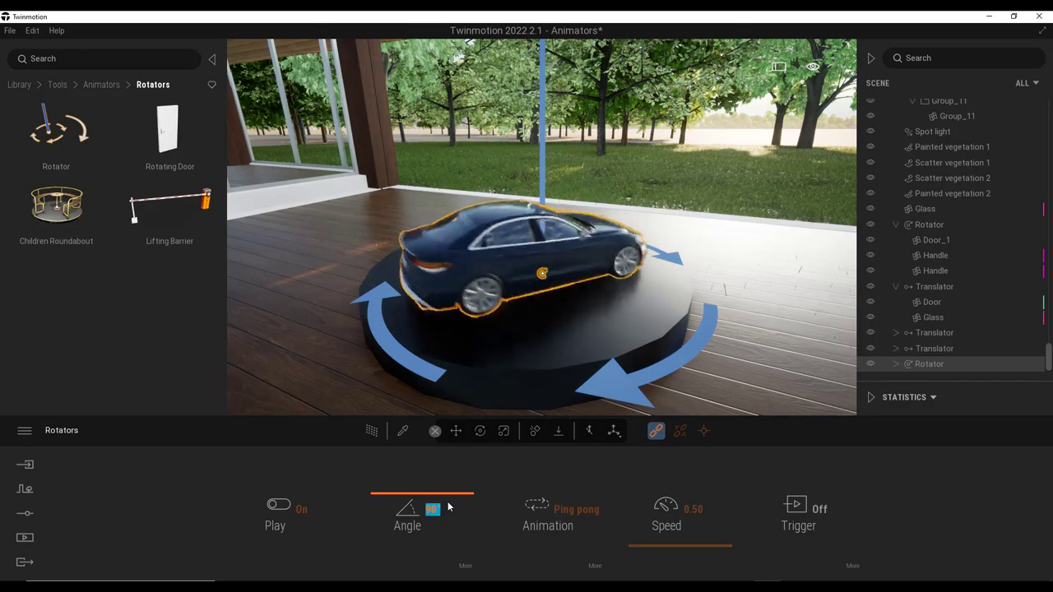
Step: Set the car rotator's angle to 360° and its animation mode to Loop
key("Return")
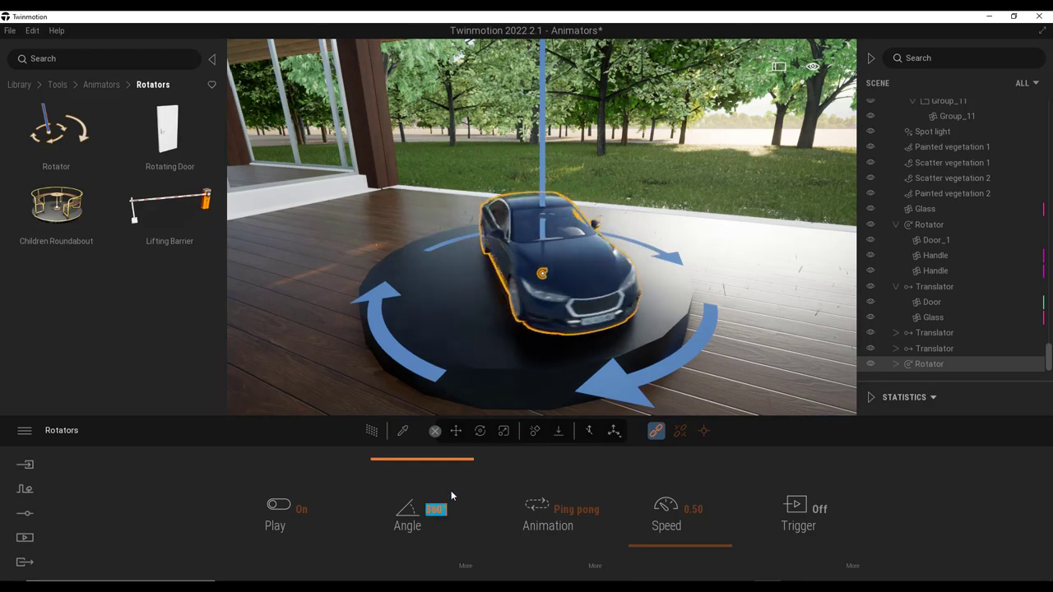
right_click_drag(519, 329, 545, 329)
key("w")
key("s")
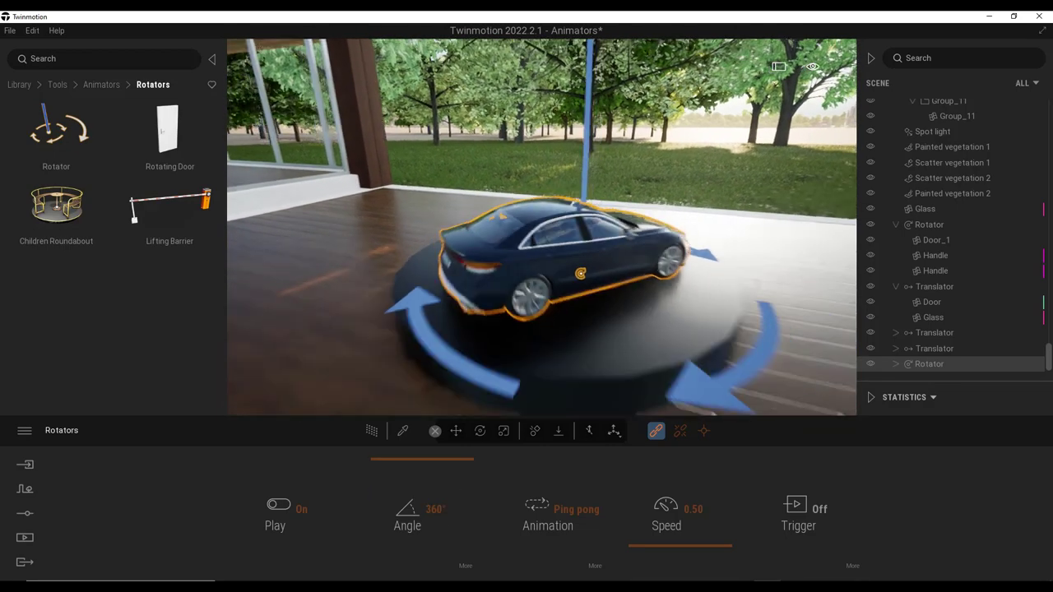
left_click(583, 510)
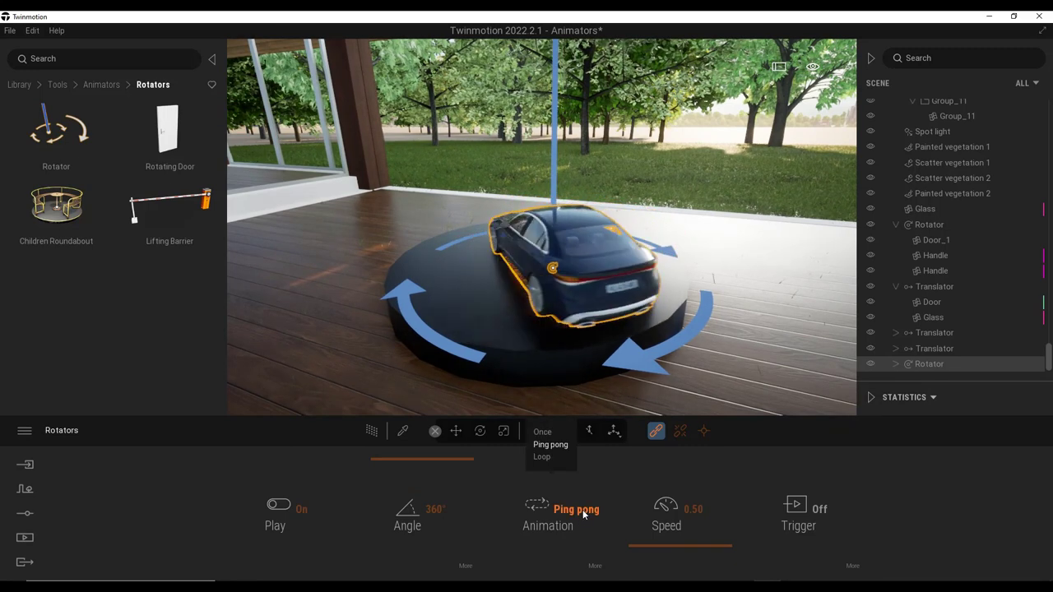
left_click(547, 458)
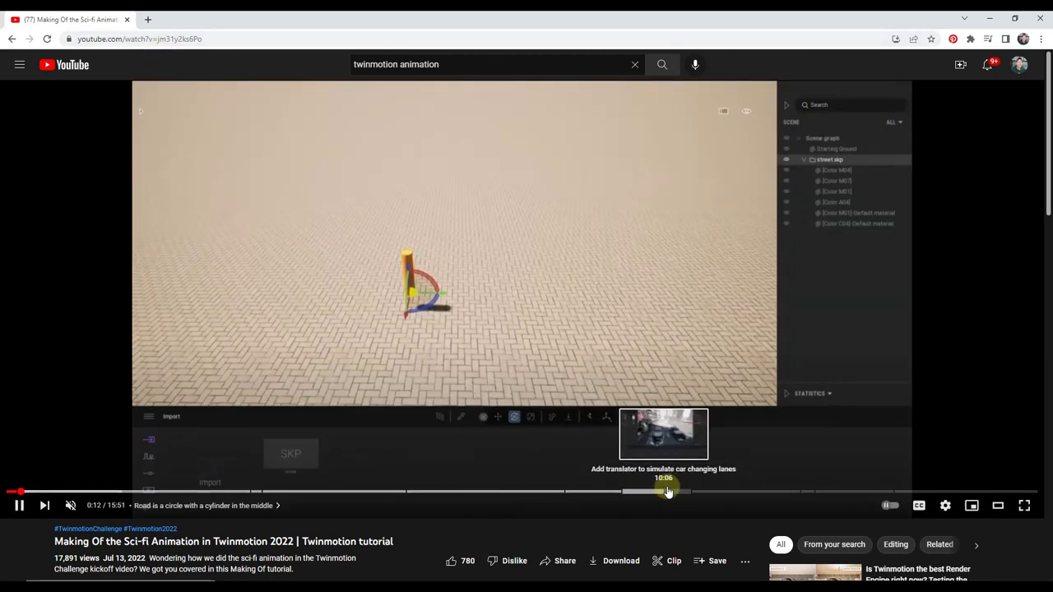
Step: Skip the YouTube making-of video to the chapter on adding a translator to simulate a car changing lanes
left_click_drag(687, 495, 663, 494)
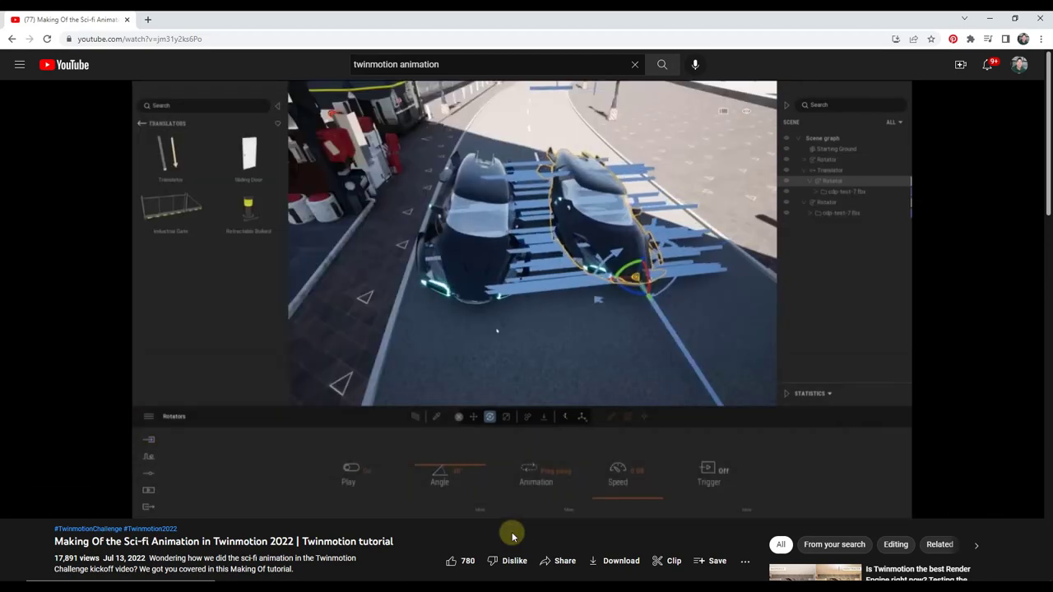